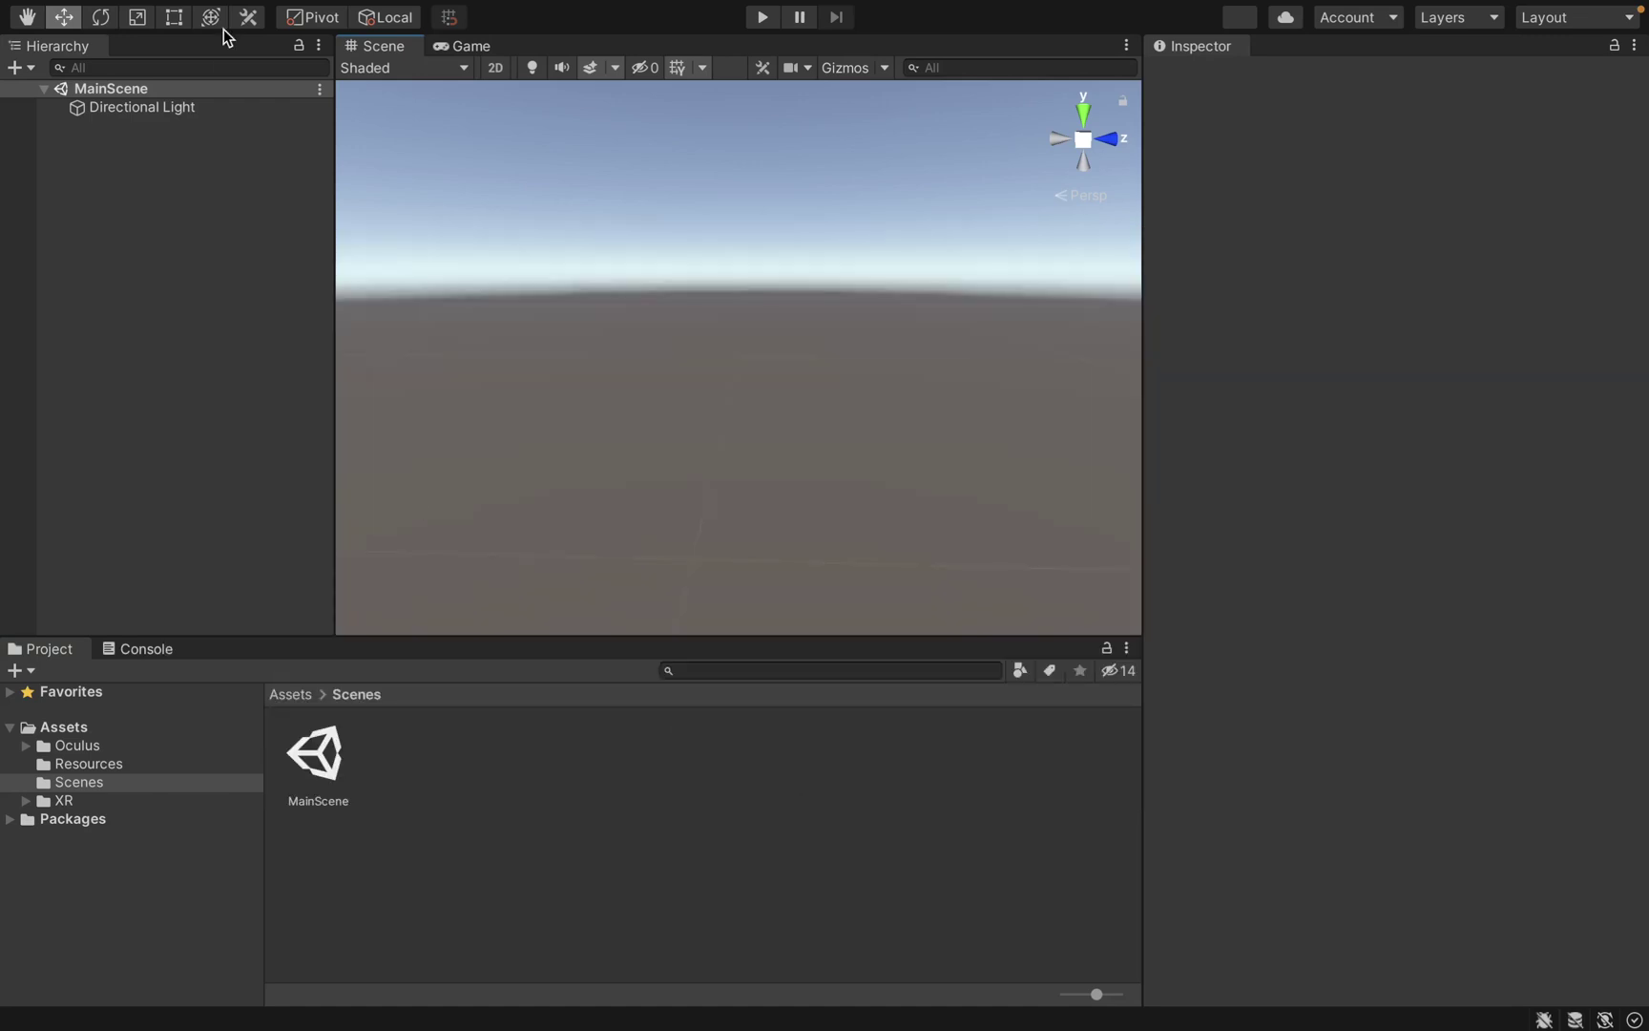
Step: Switch the Android Player Settings scripting backend to IL2CPP
click(135, 6)
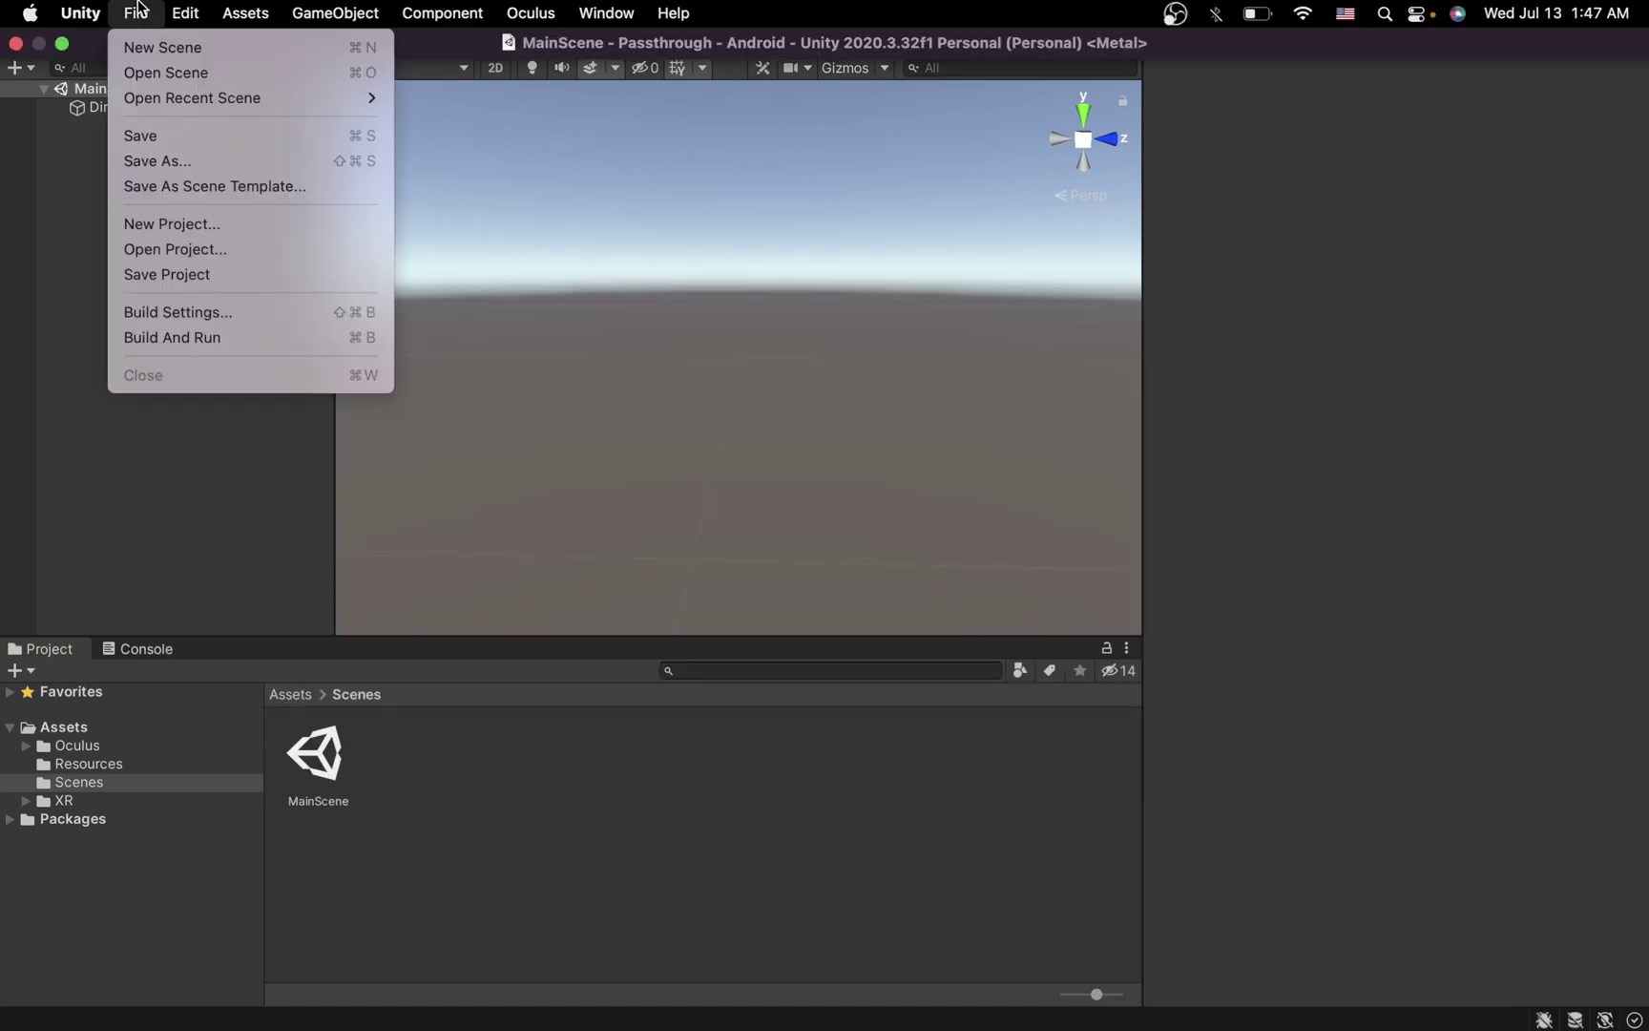
click(173, 310)
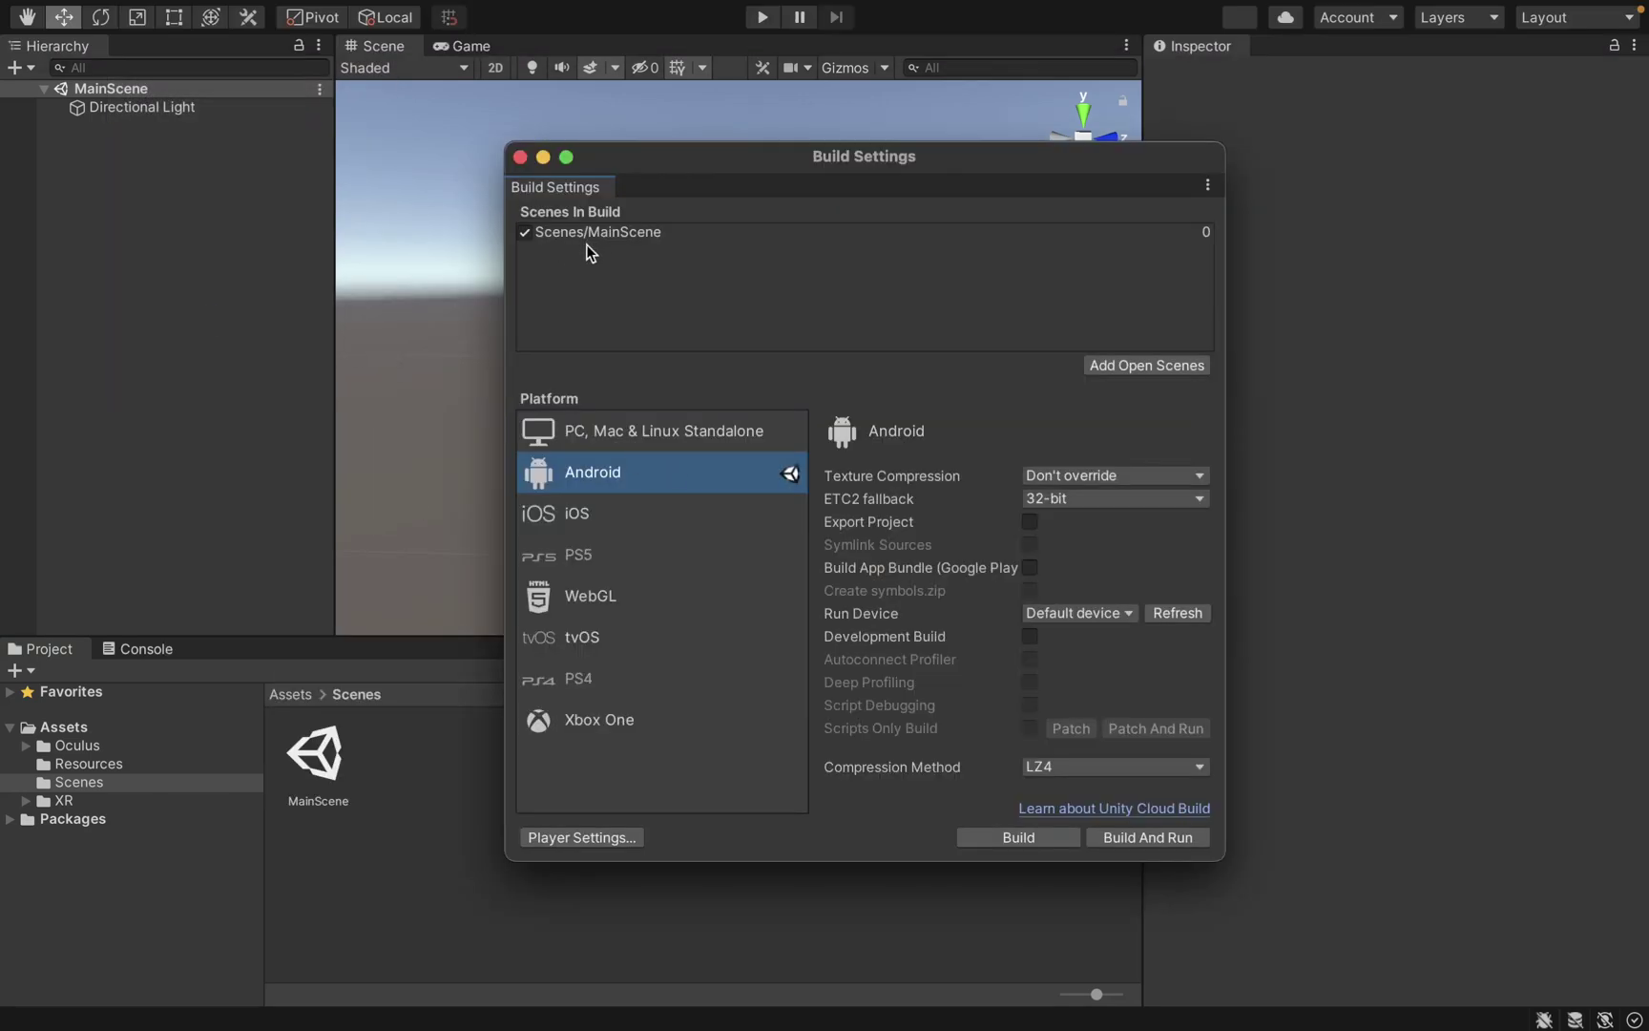
click(607, 837)
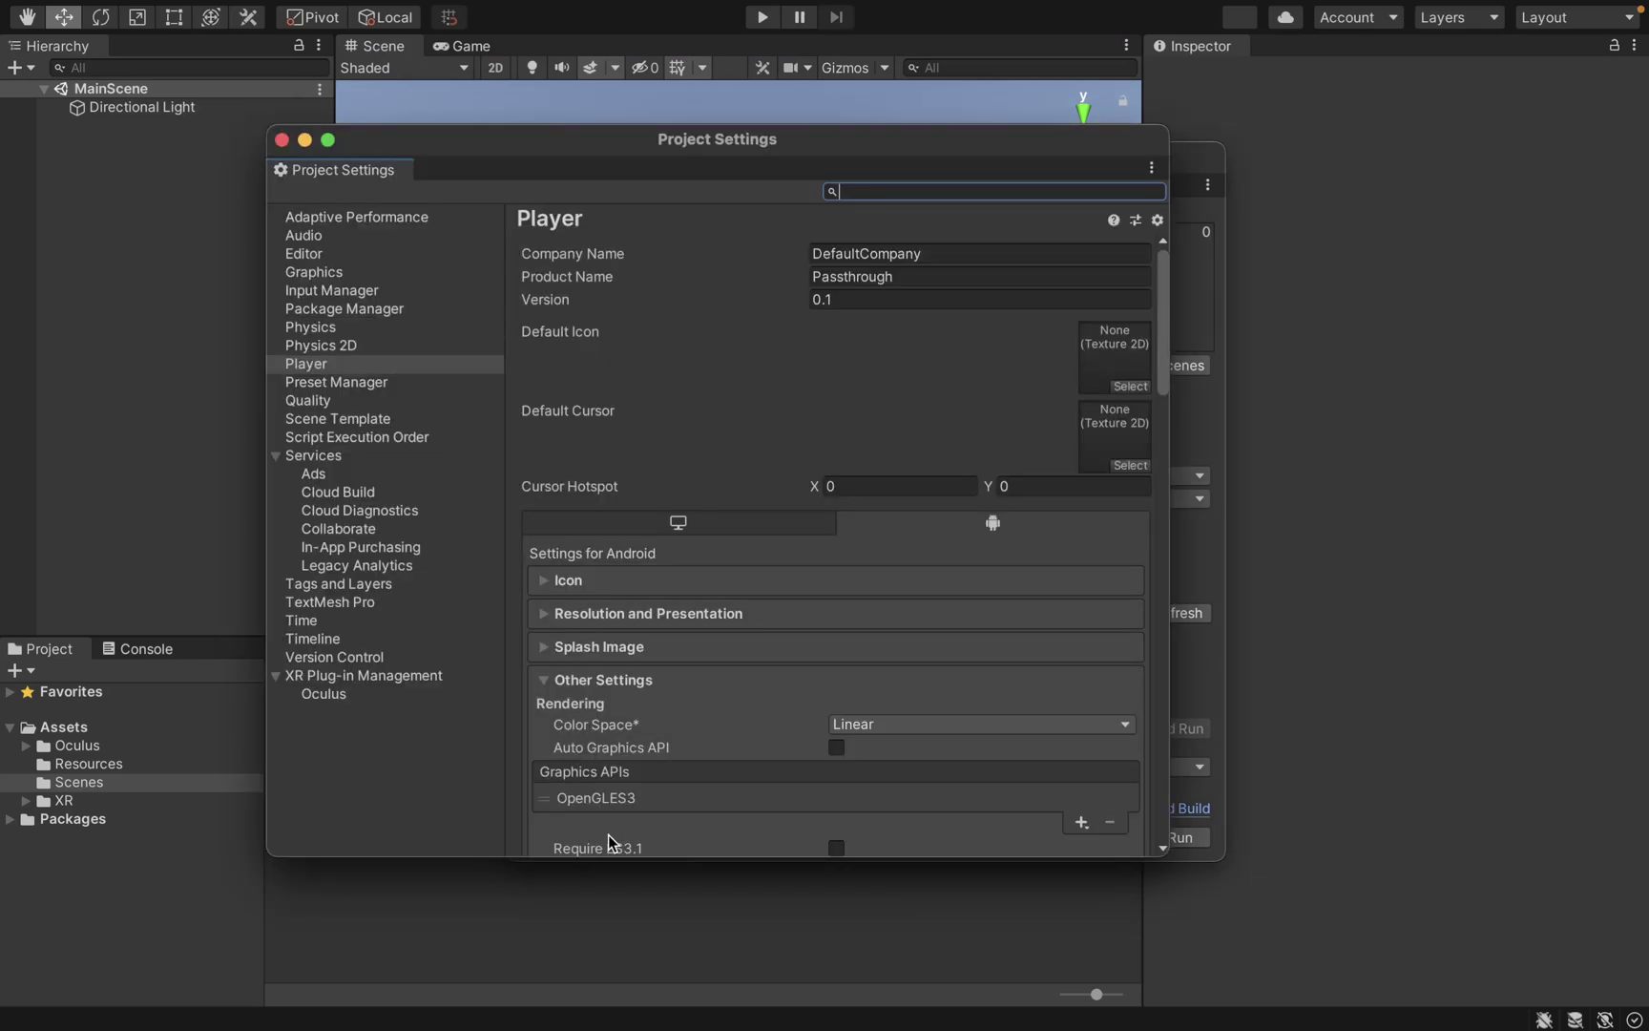
scroll(927, 605, down, 5)
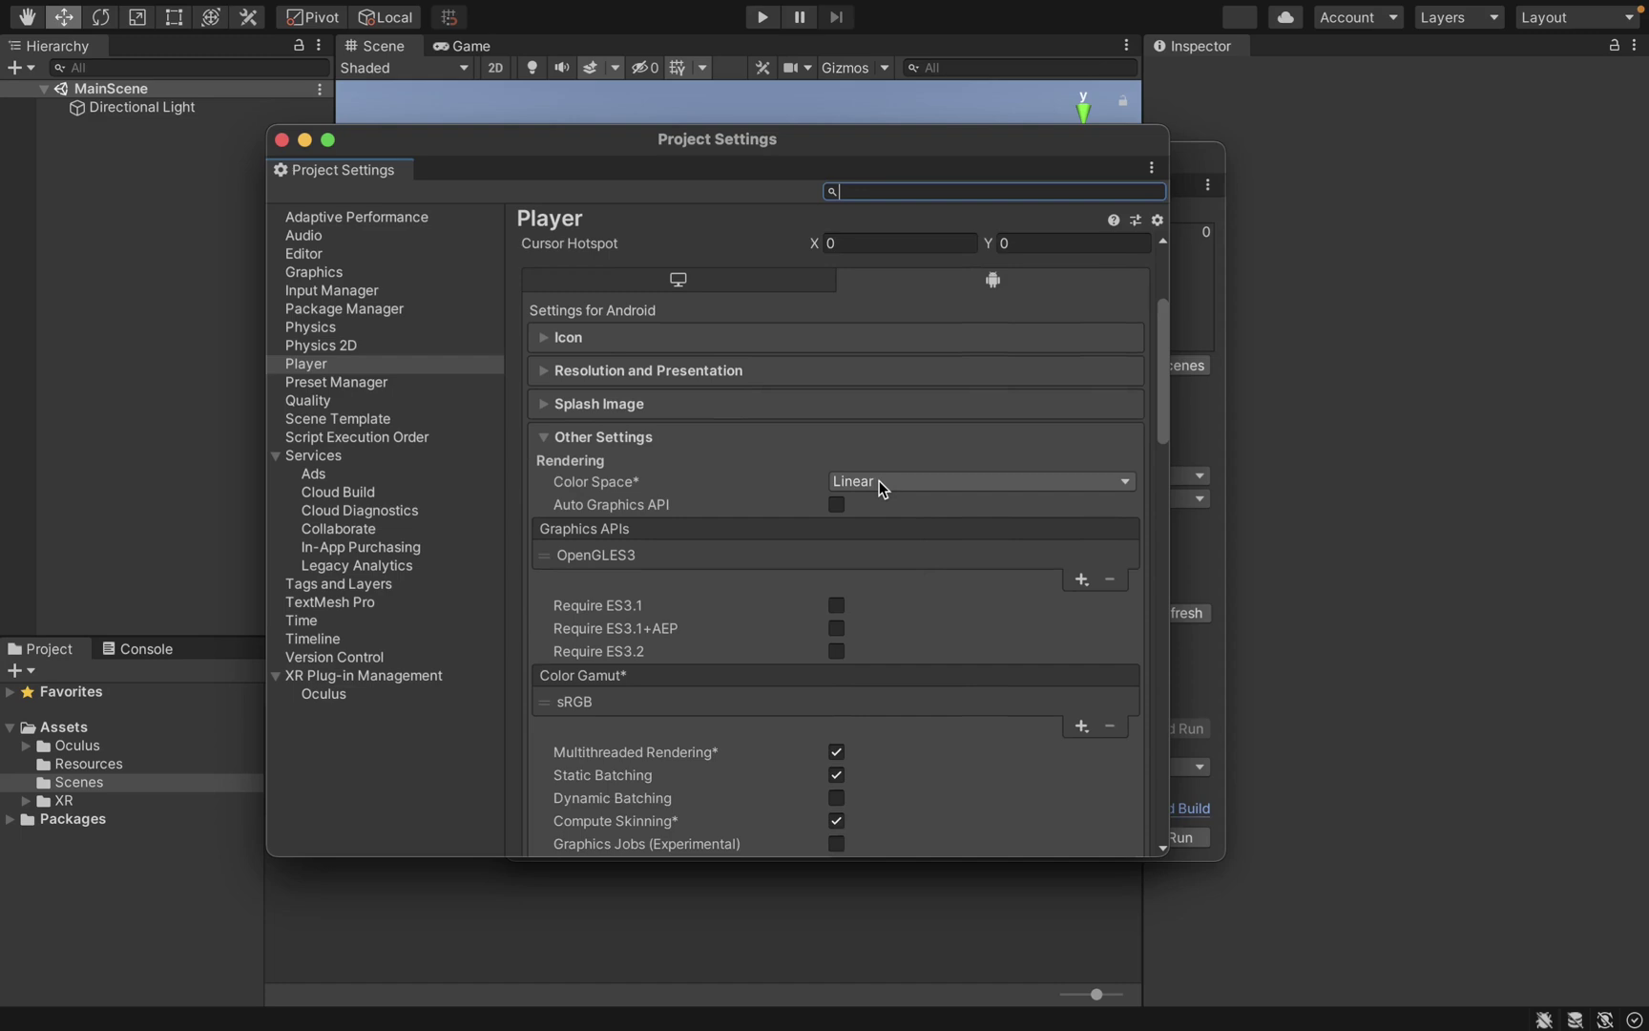
scroll(895, 577, down, 12)
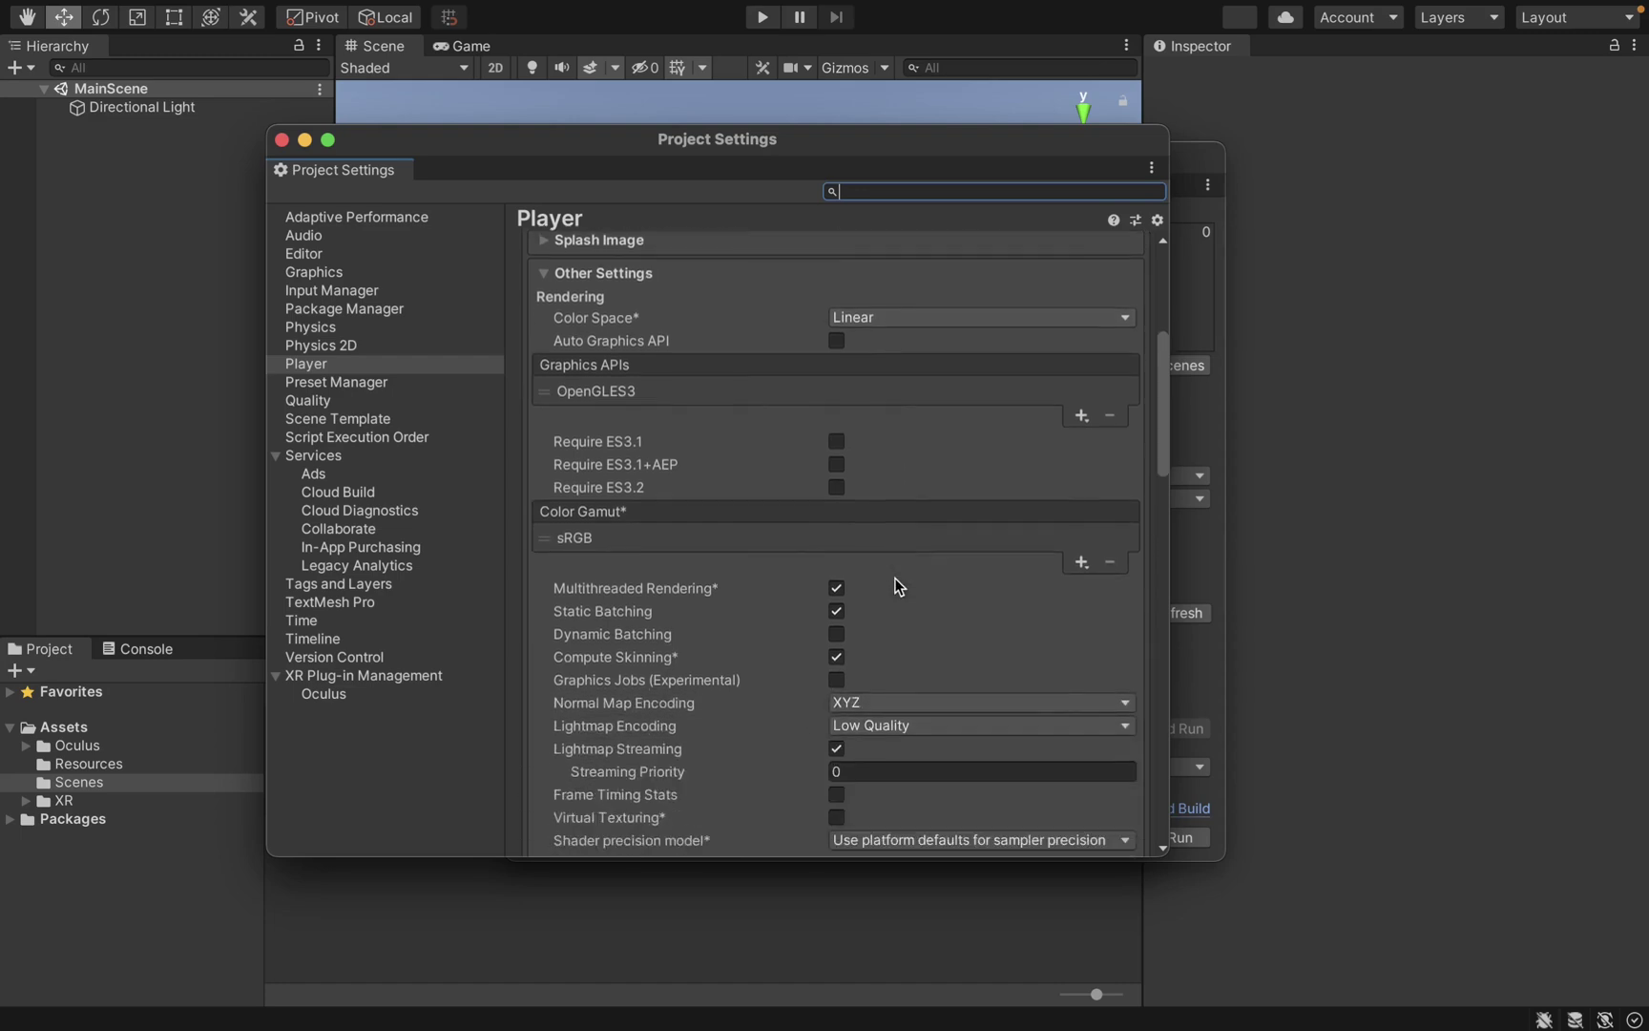
scroll(894, 578, down, 5)
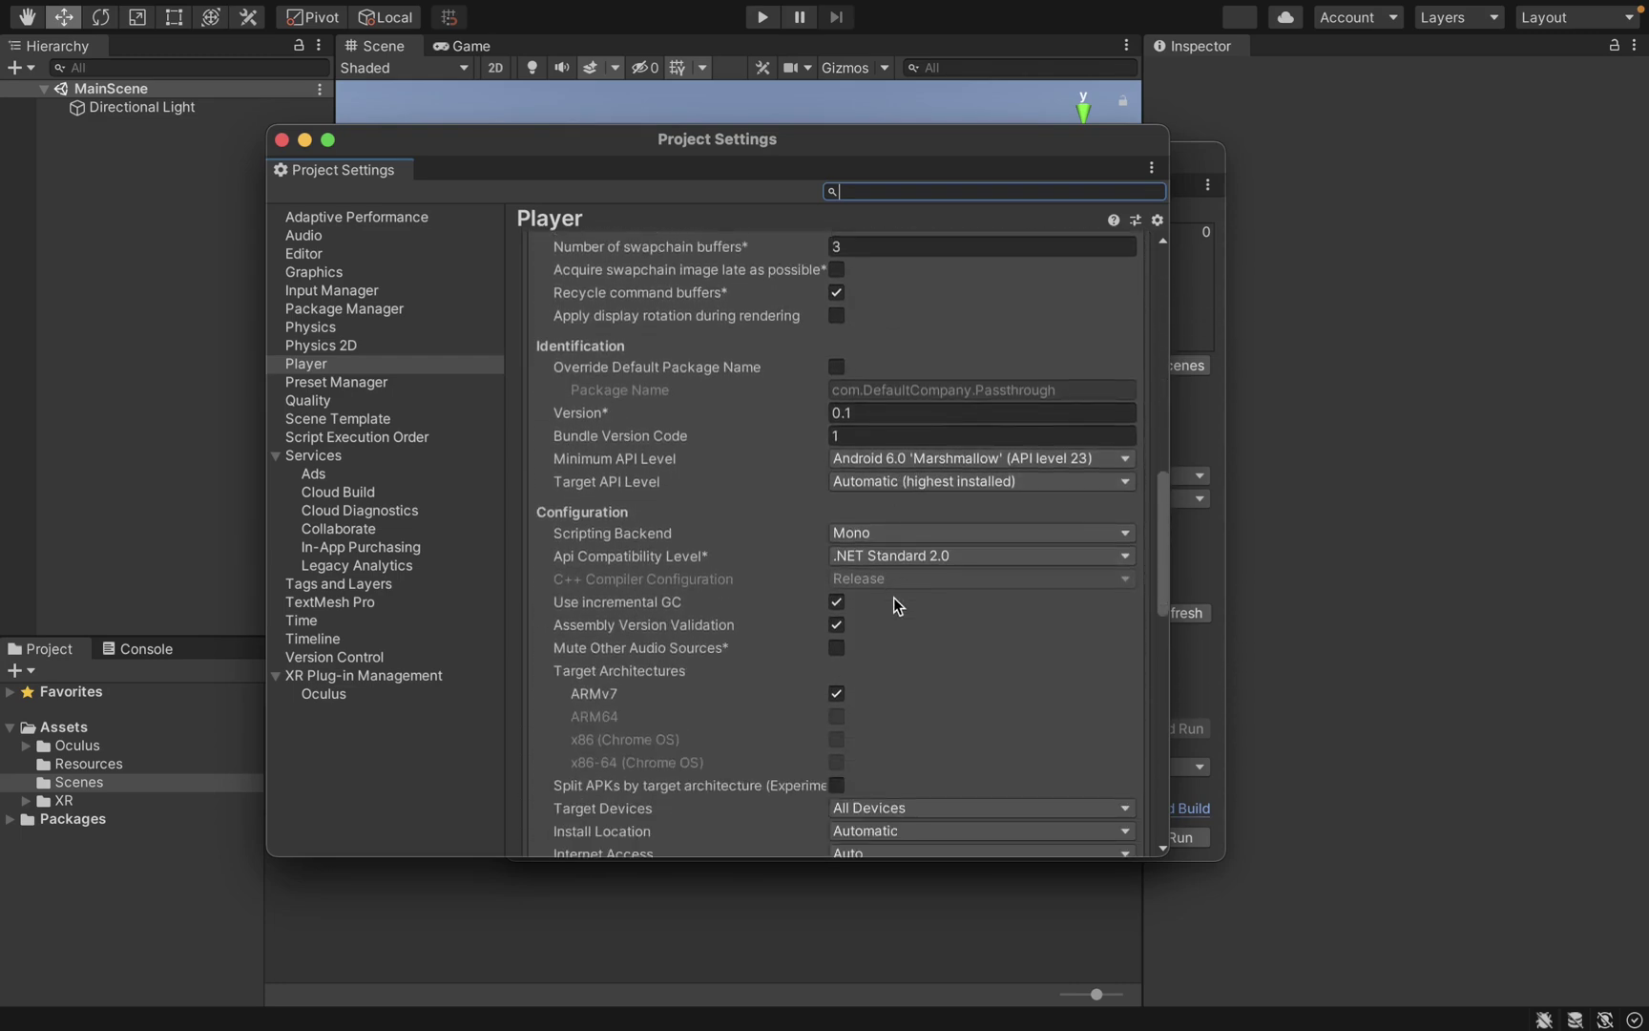
click(883, 534)
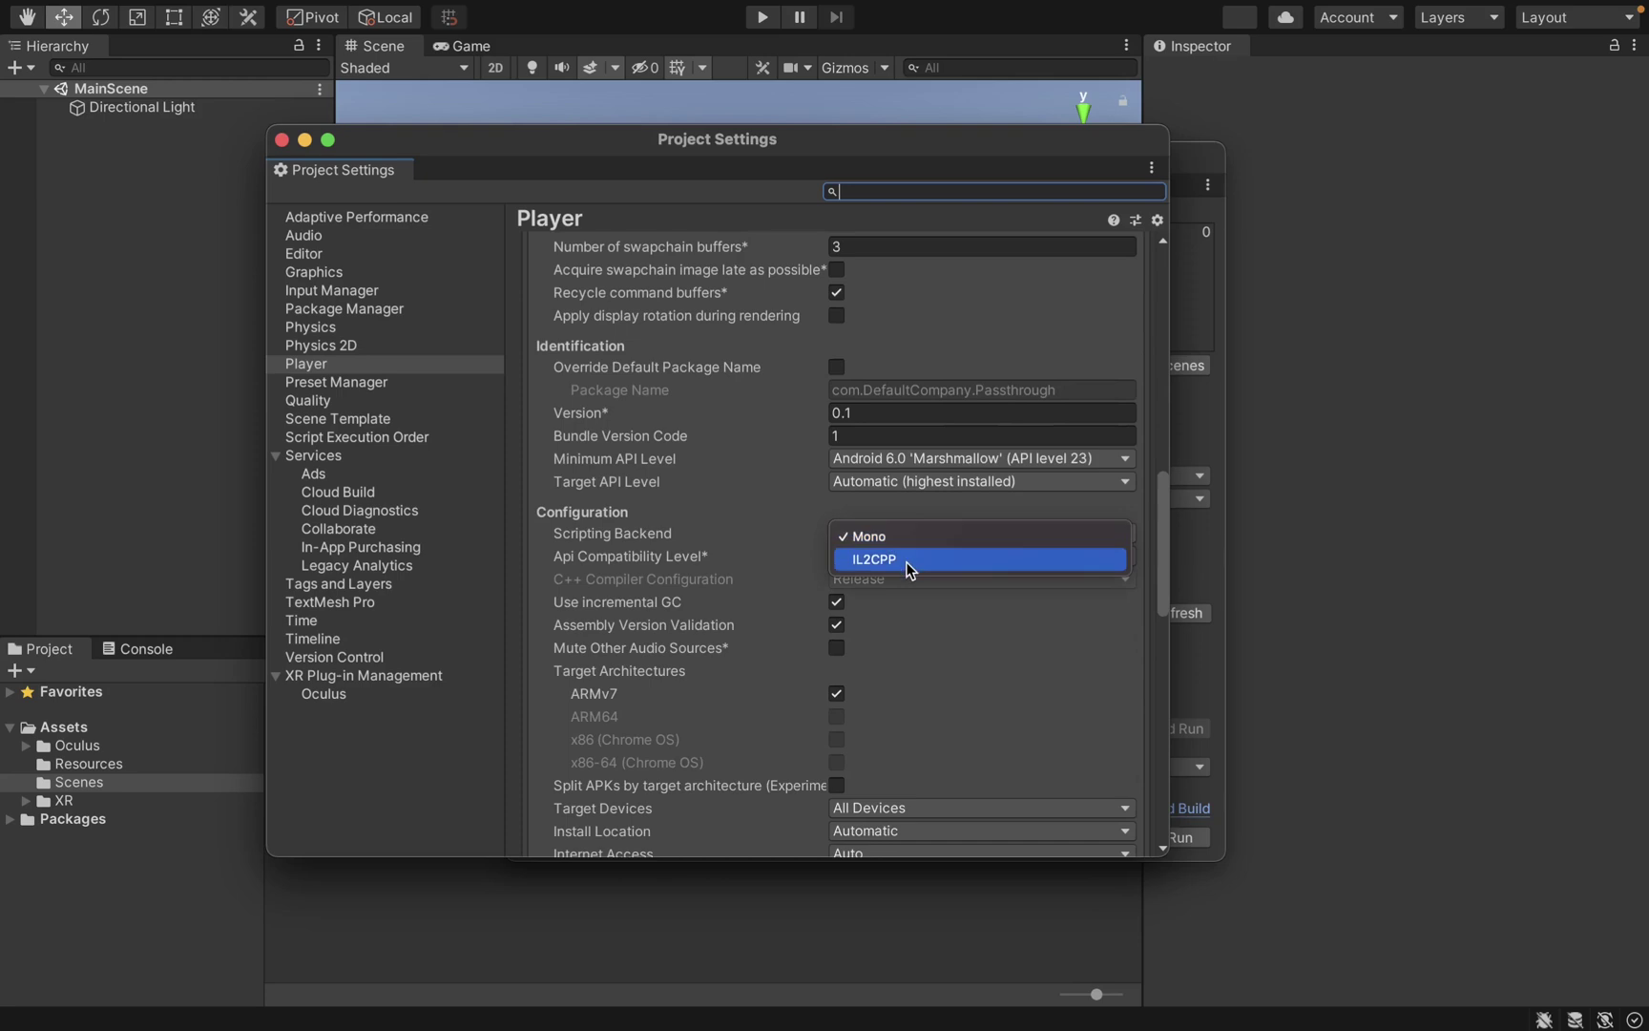
click(906, 563)
Step: Target ARM64 instead of ARMv7, check XR Plug-in Management, and close the settings windows
scroll(968, 663, down, 2)
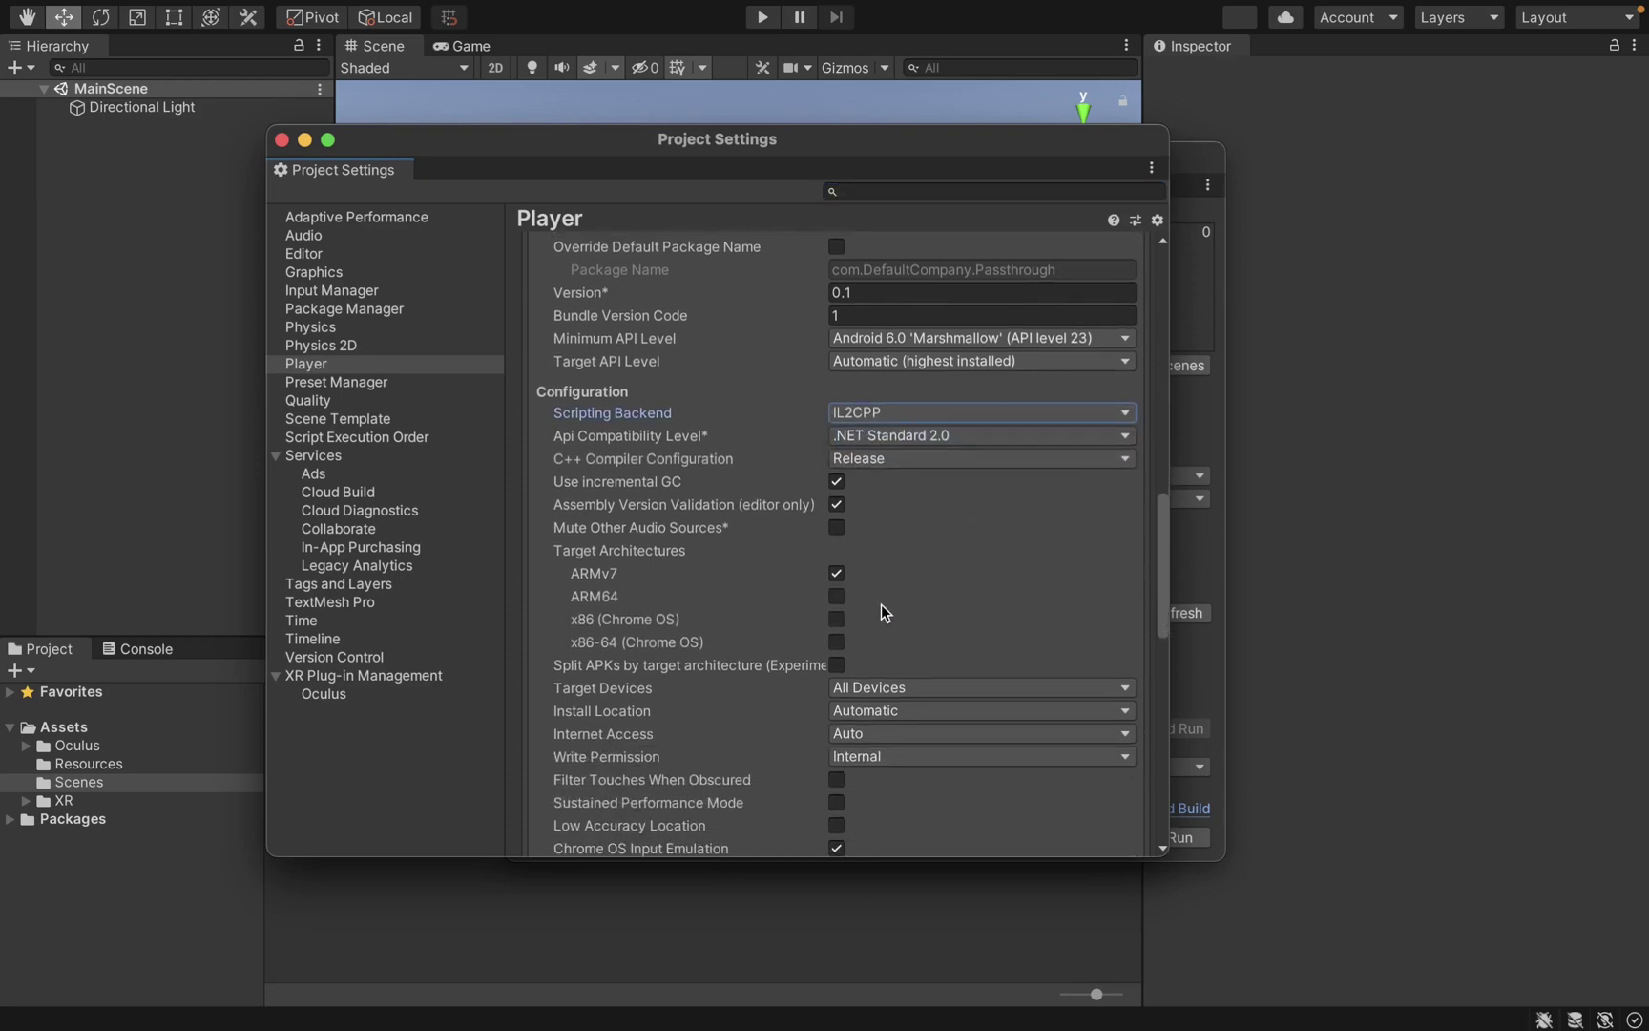
click(837, 573)
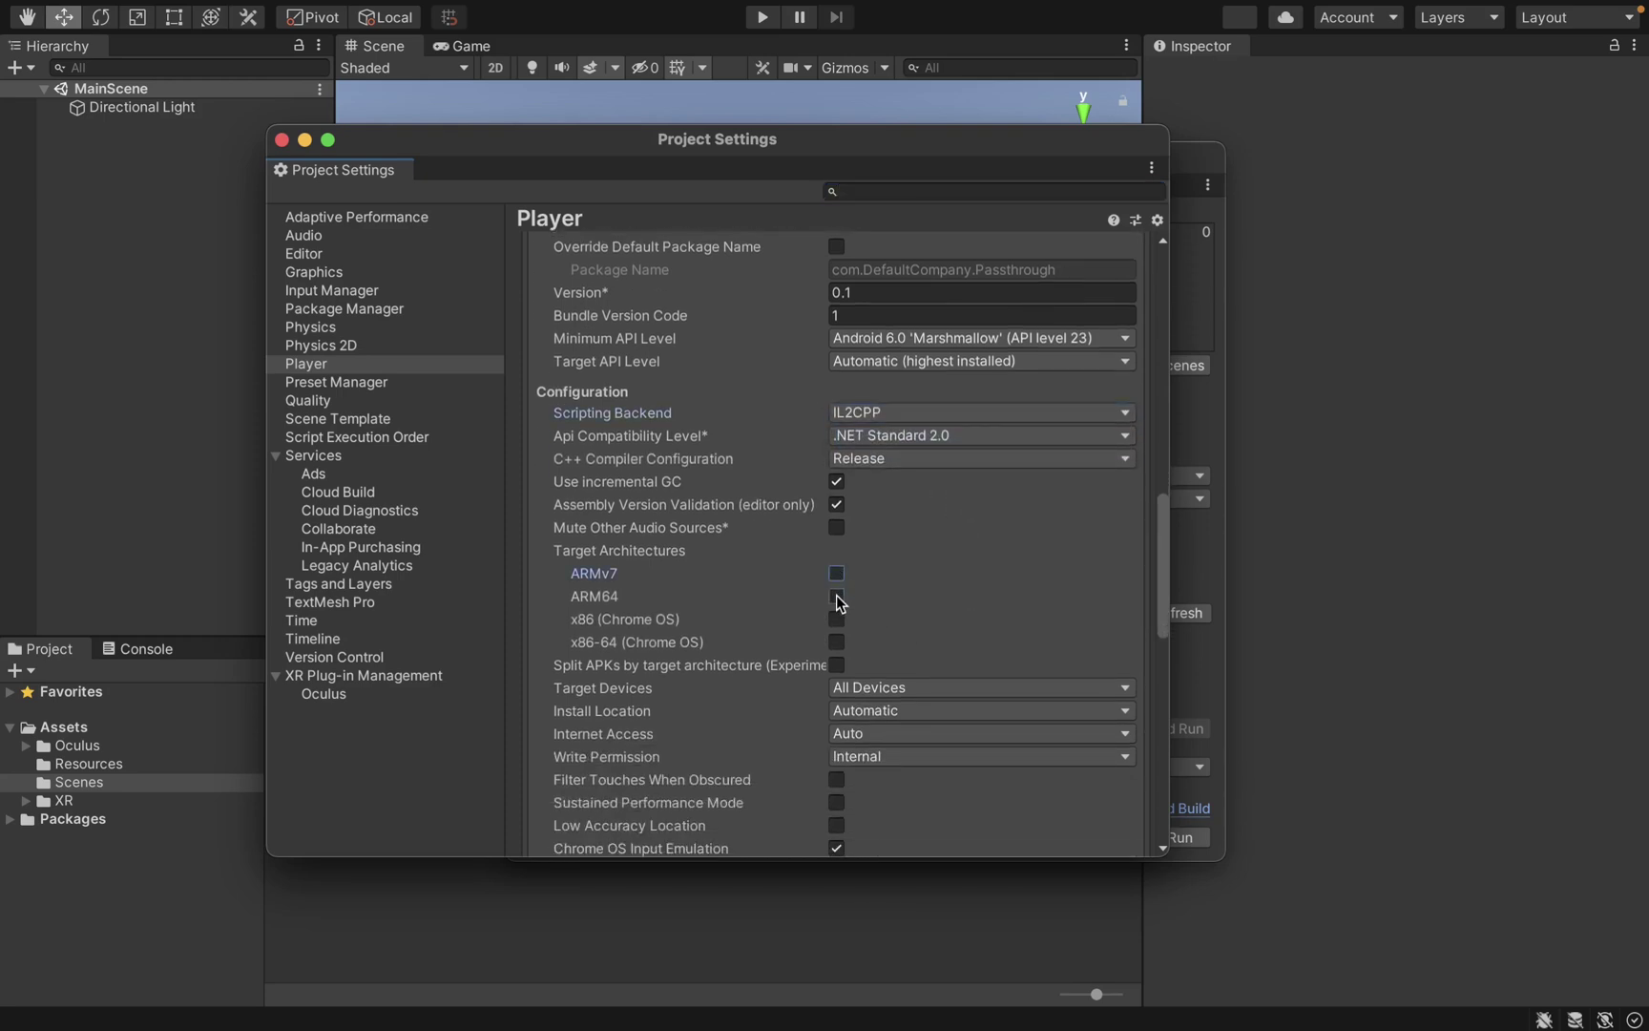
click(837, 597)
click(389, 679)
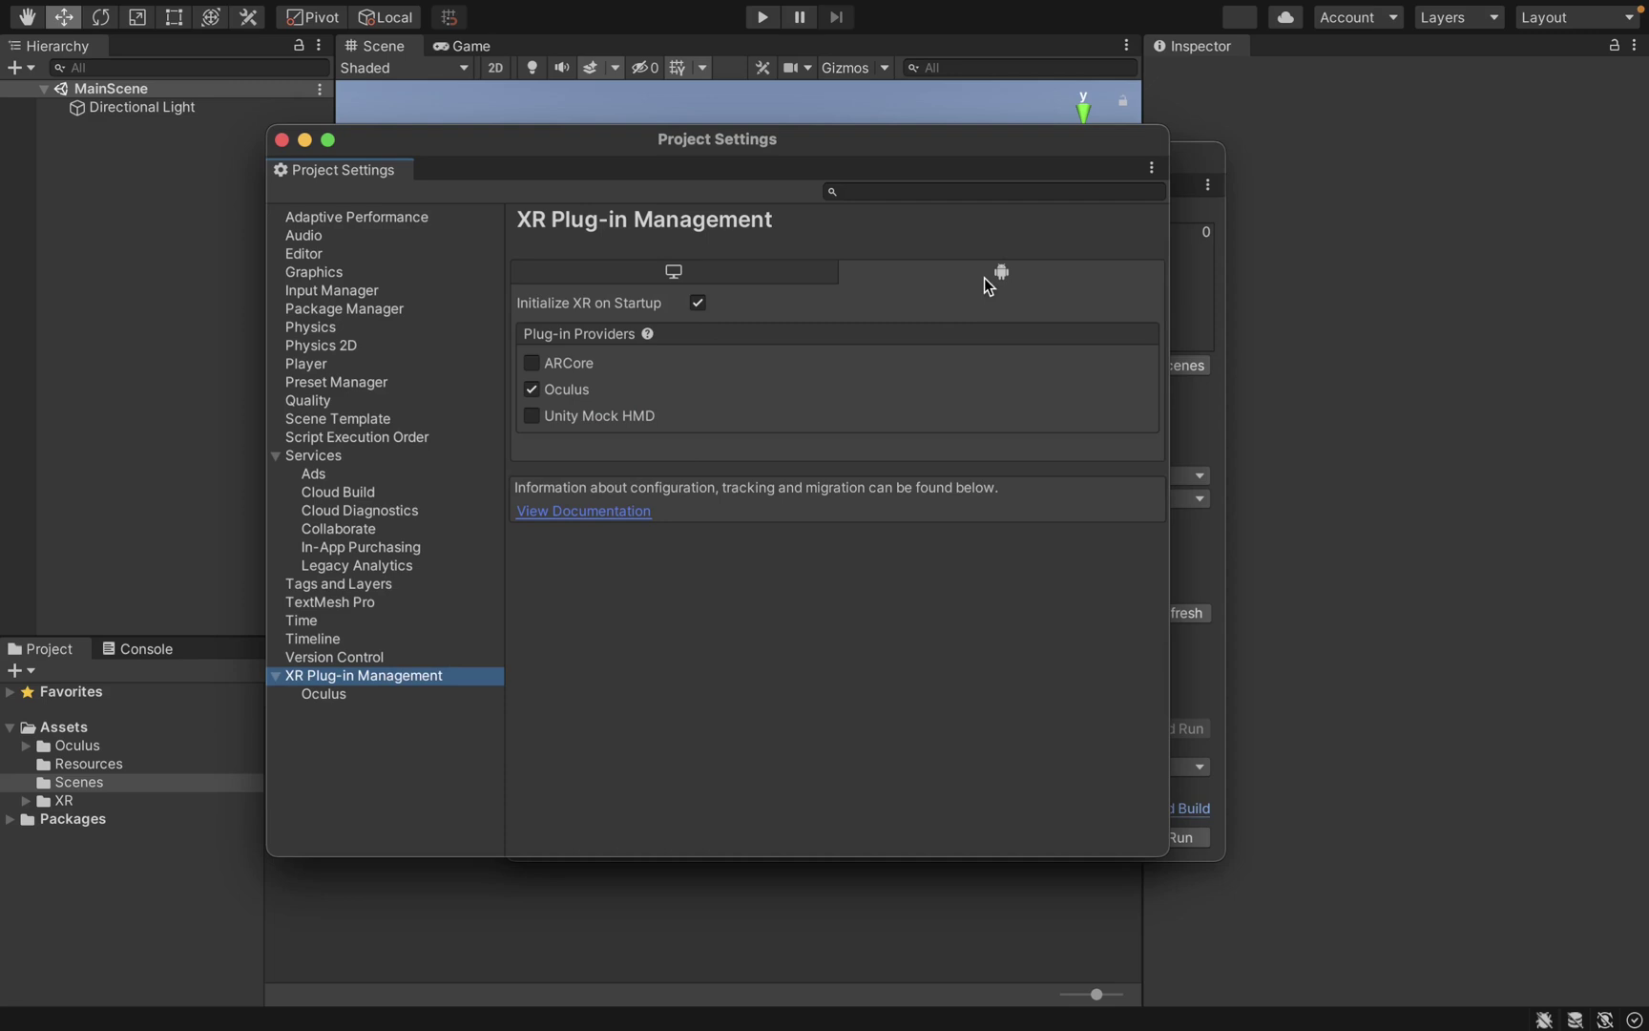
click(282, 142)
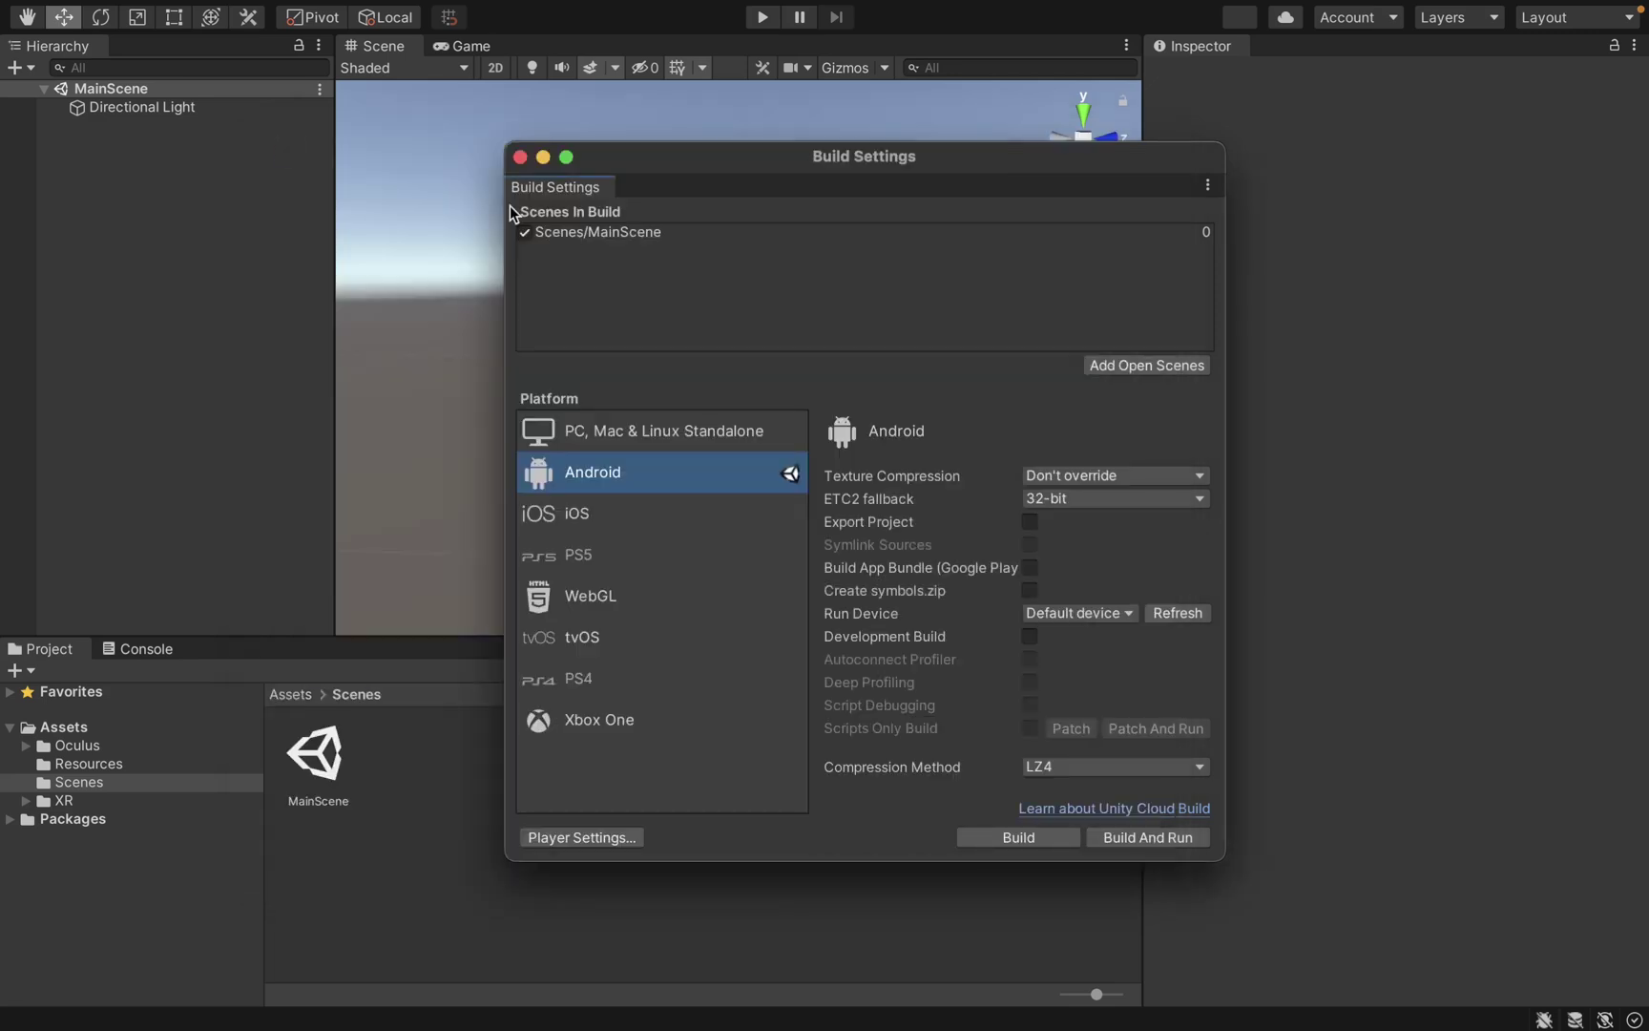
click(520, 156)
Step: Set OVRPlugin to OpenXR through the Oculus OVR Utilities Plugin tools
mouse_move(472, 8)
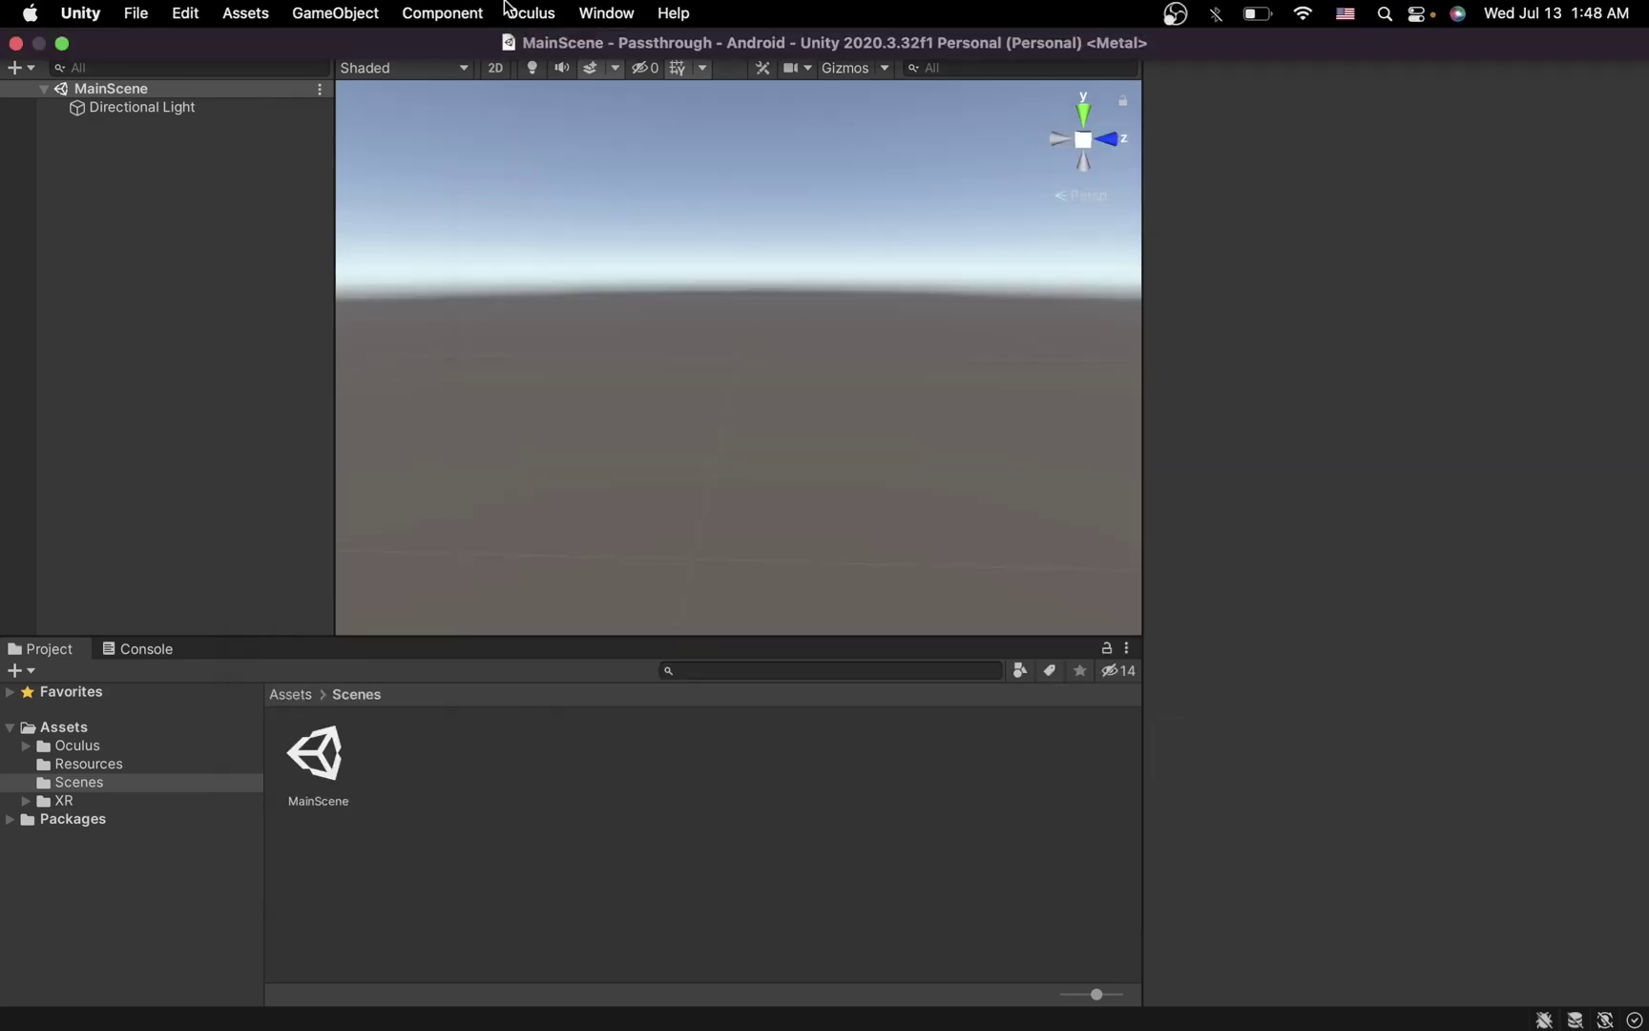
click(531, 13)
mouse_move(535, 47)
mouse_move(718, 54)
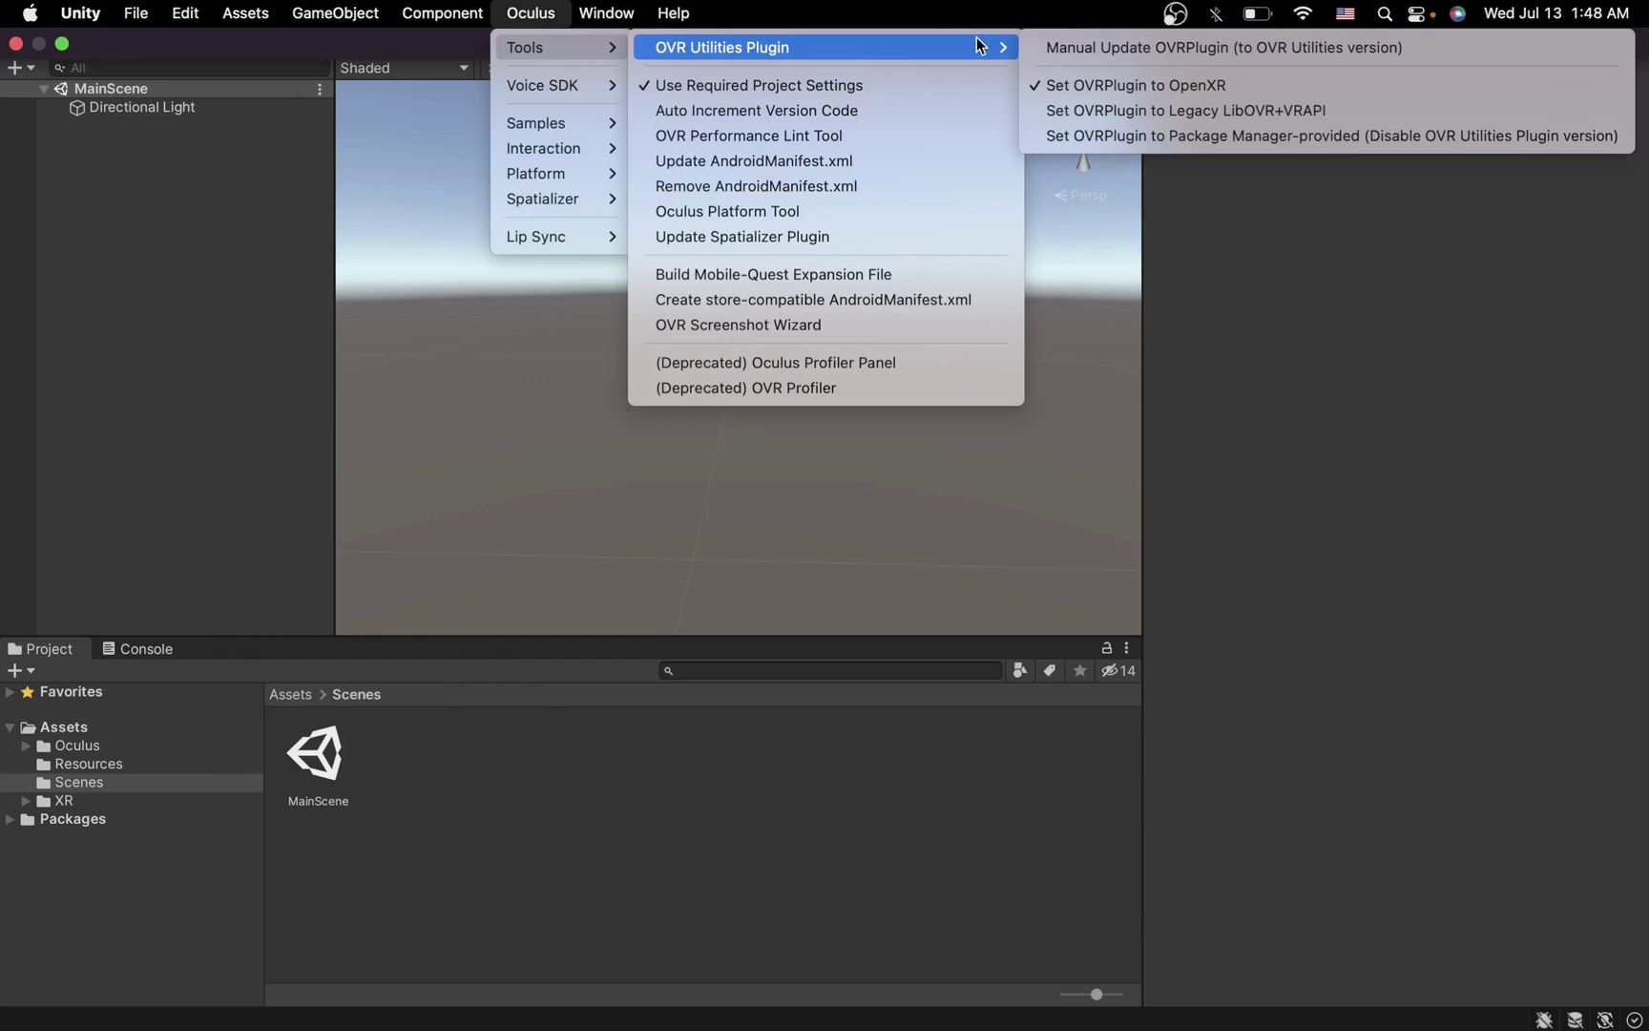
click(1149, 90)
Step: Clear the Skybox Material and Sun Source in the Lighting Environment settings
click(591, 10)
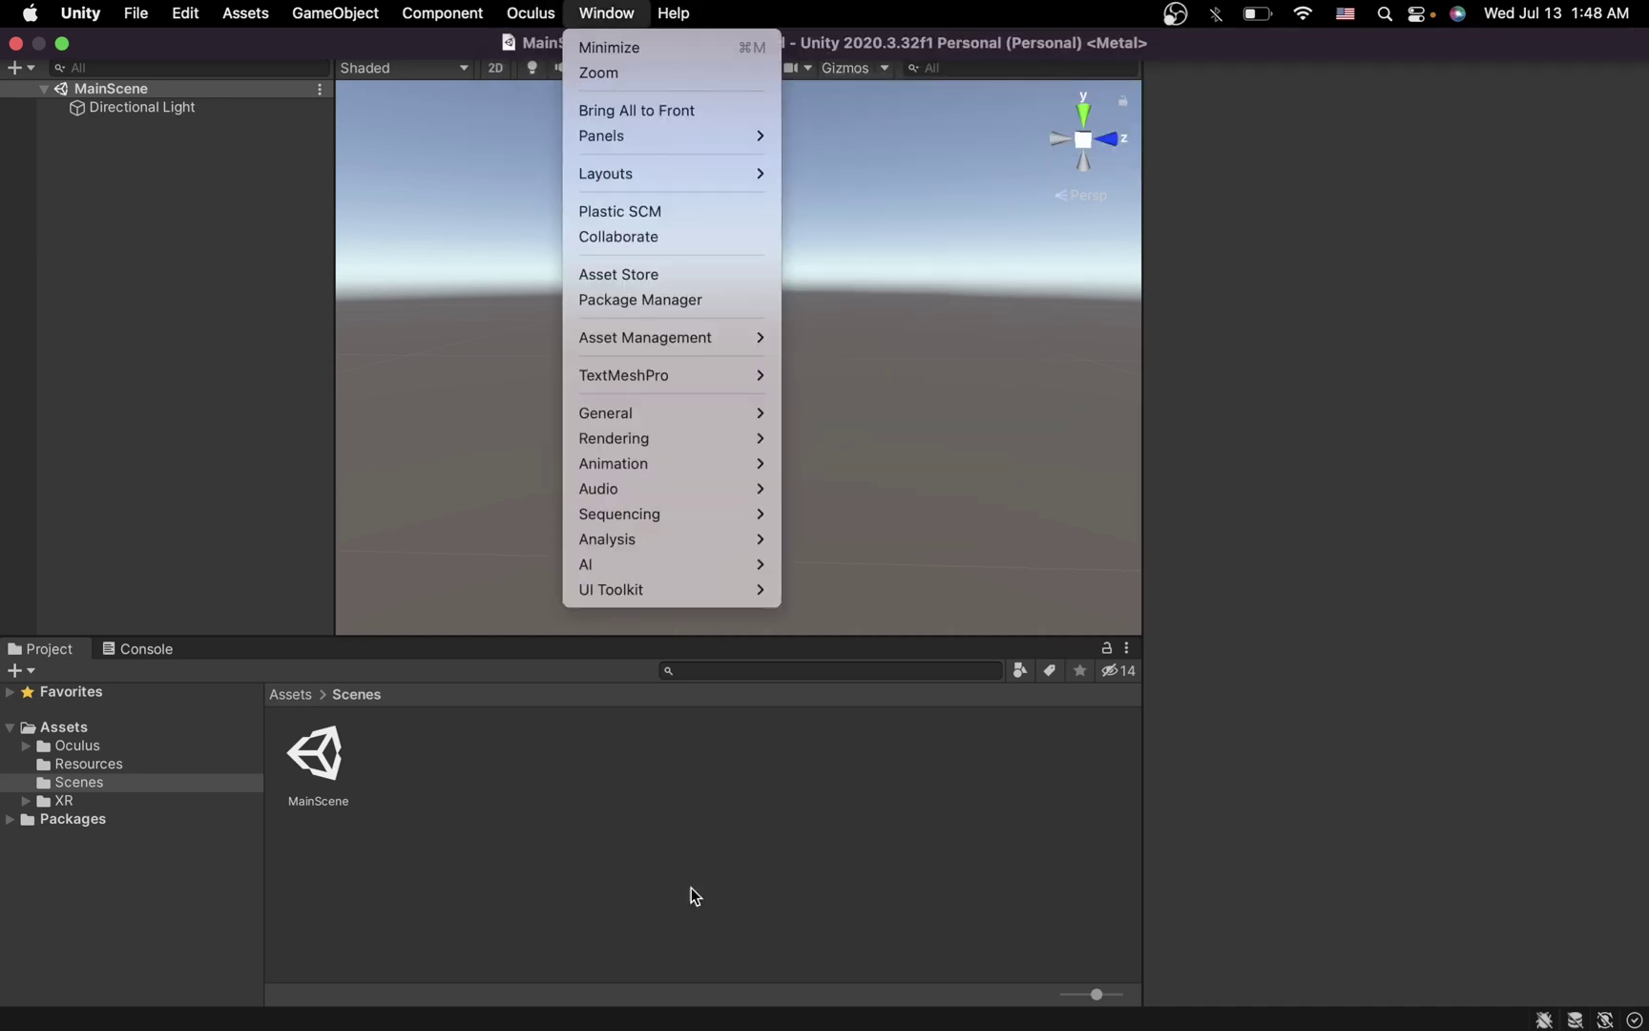
click(691, 896)
click(589, 10)
mouse_move(708, 439)
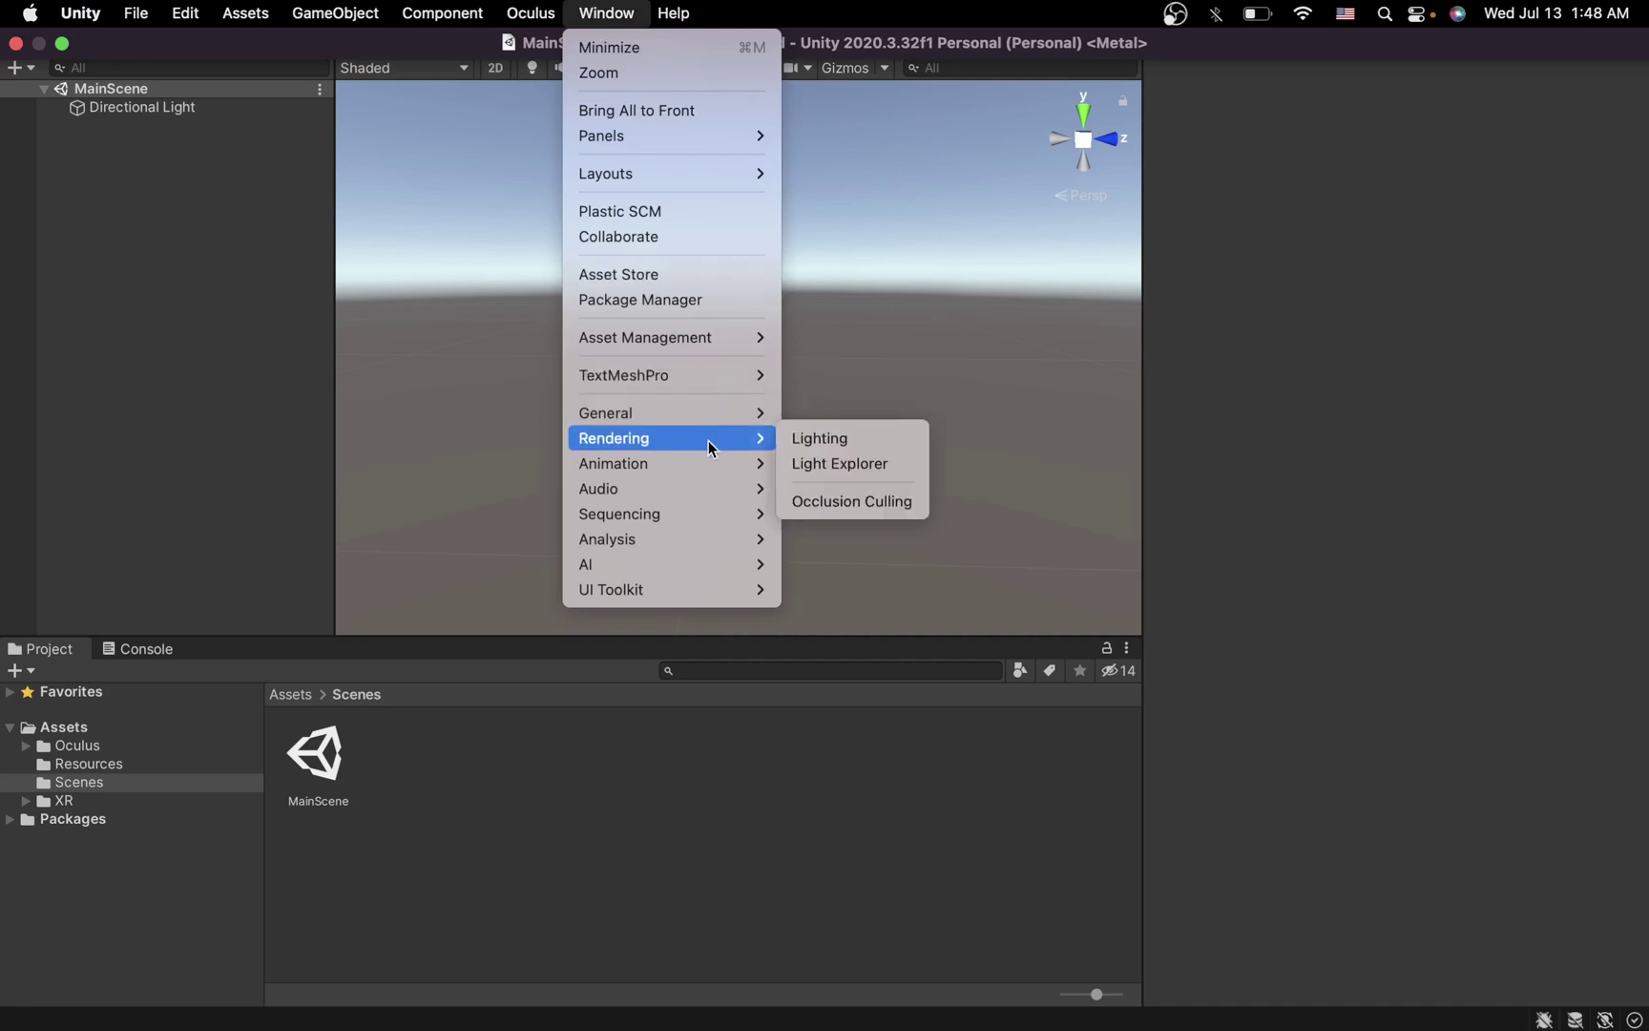
click(807, 445)
click(903, 233)
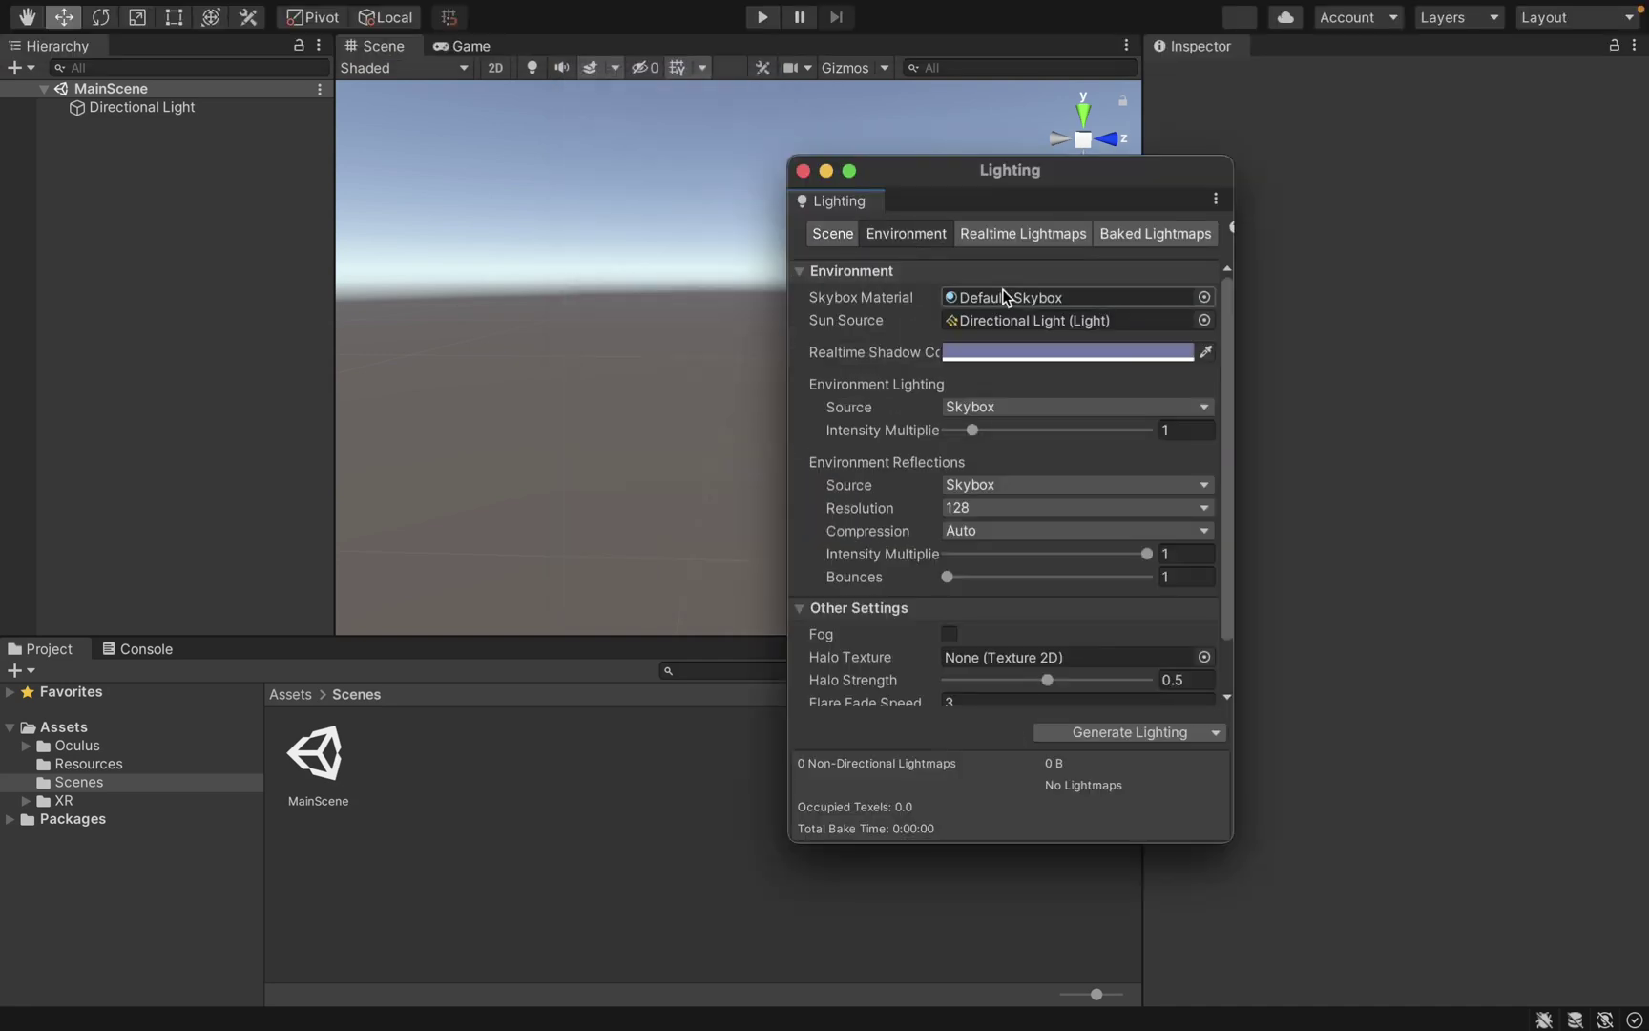
click(1005, 295)
key(BackSpace)
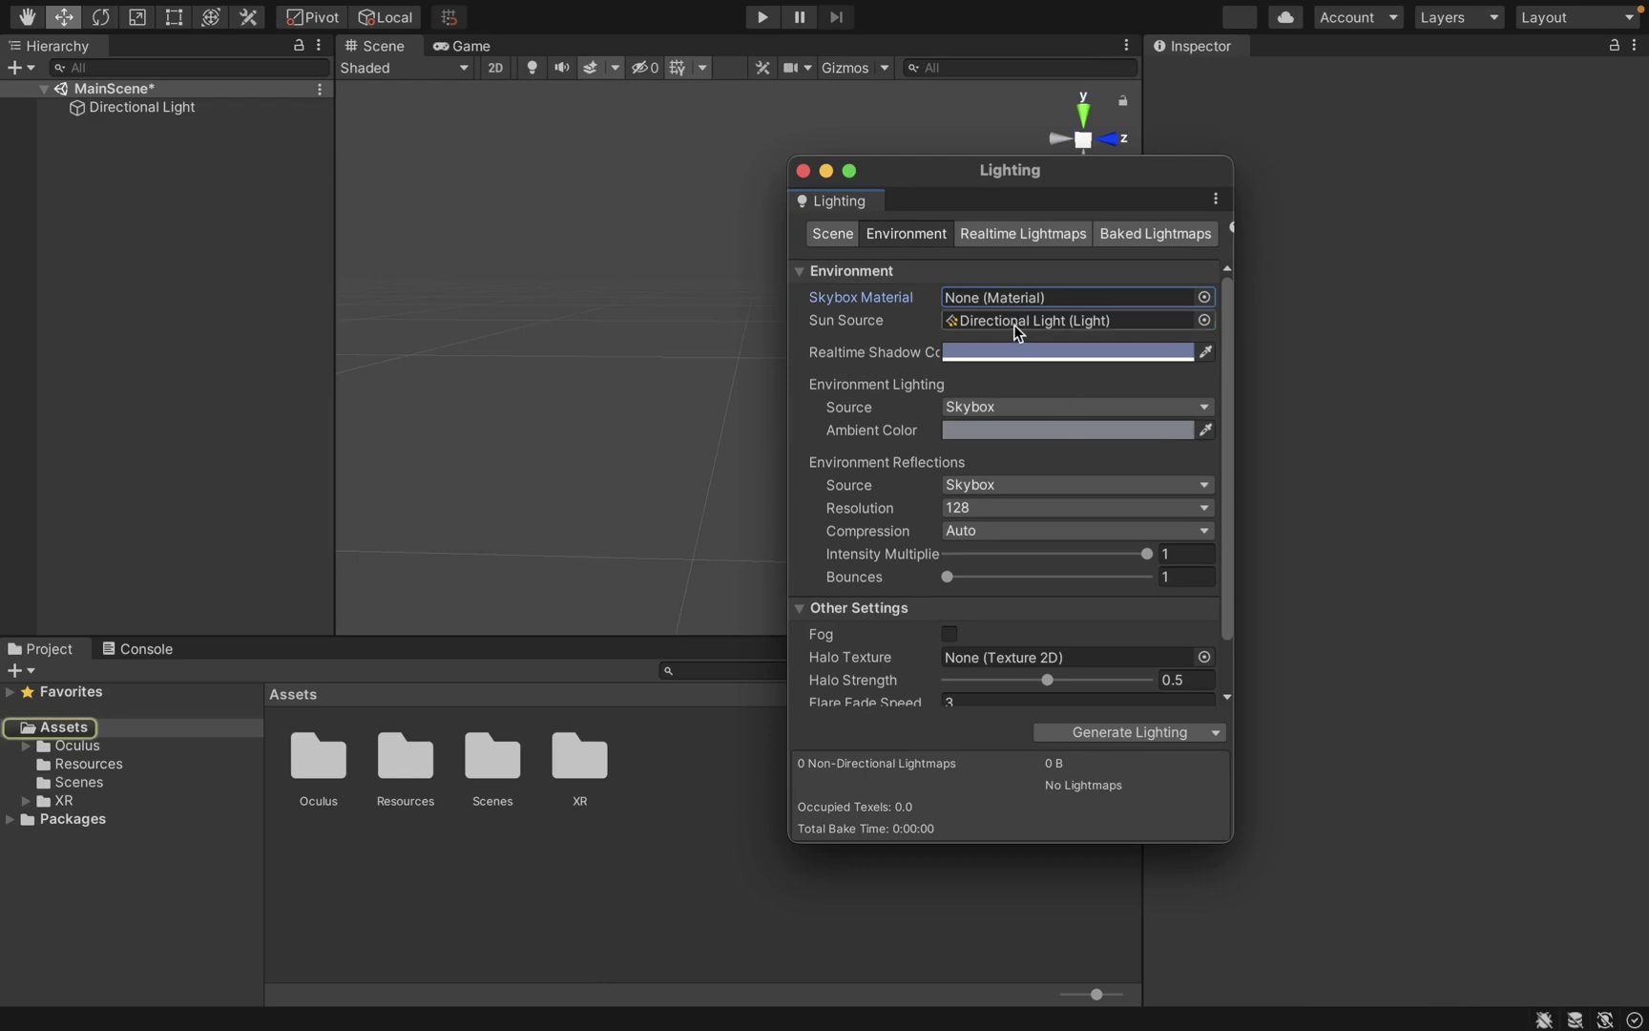
click(1014, 325)
key(BackSpace)
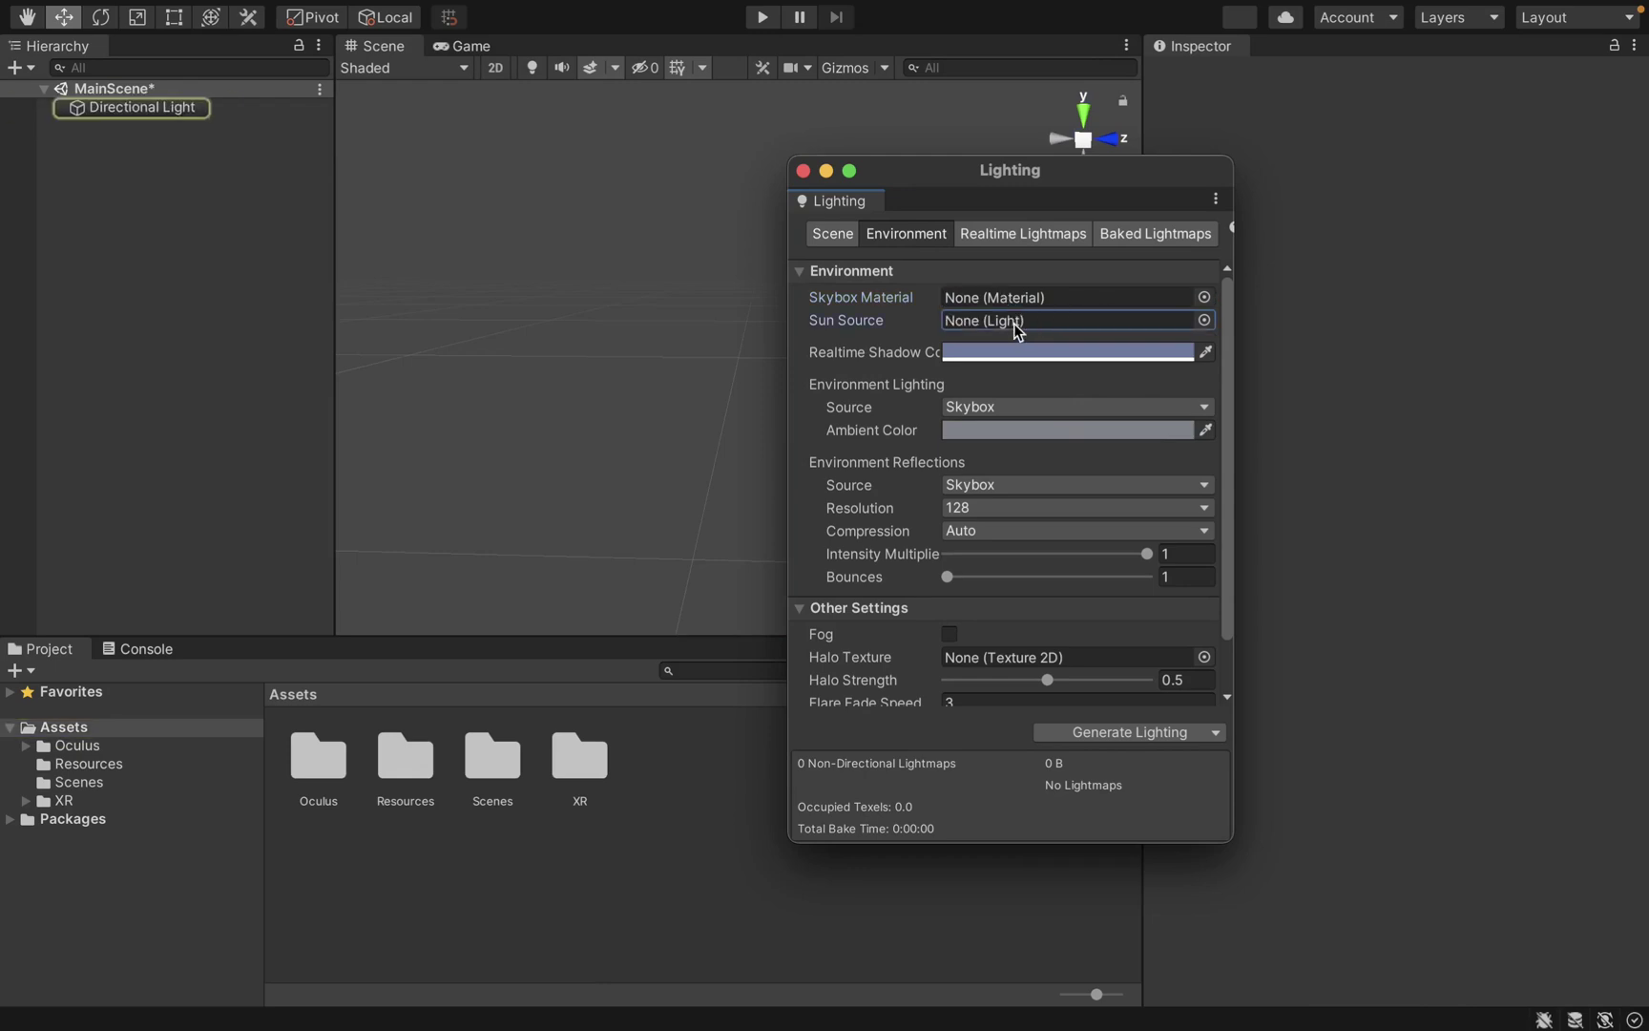
click(802, 171)
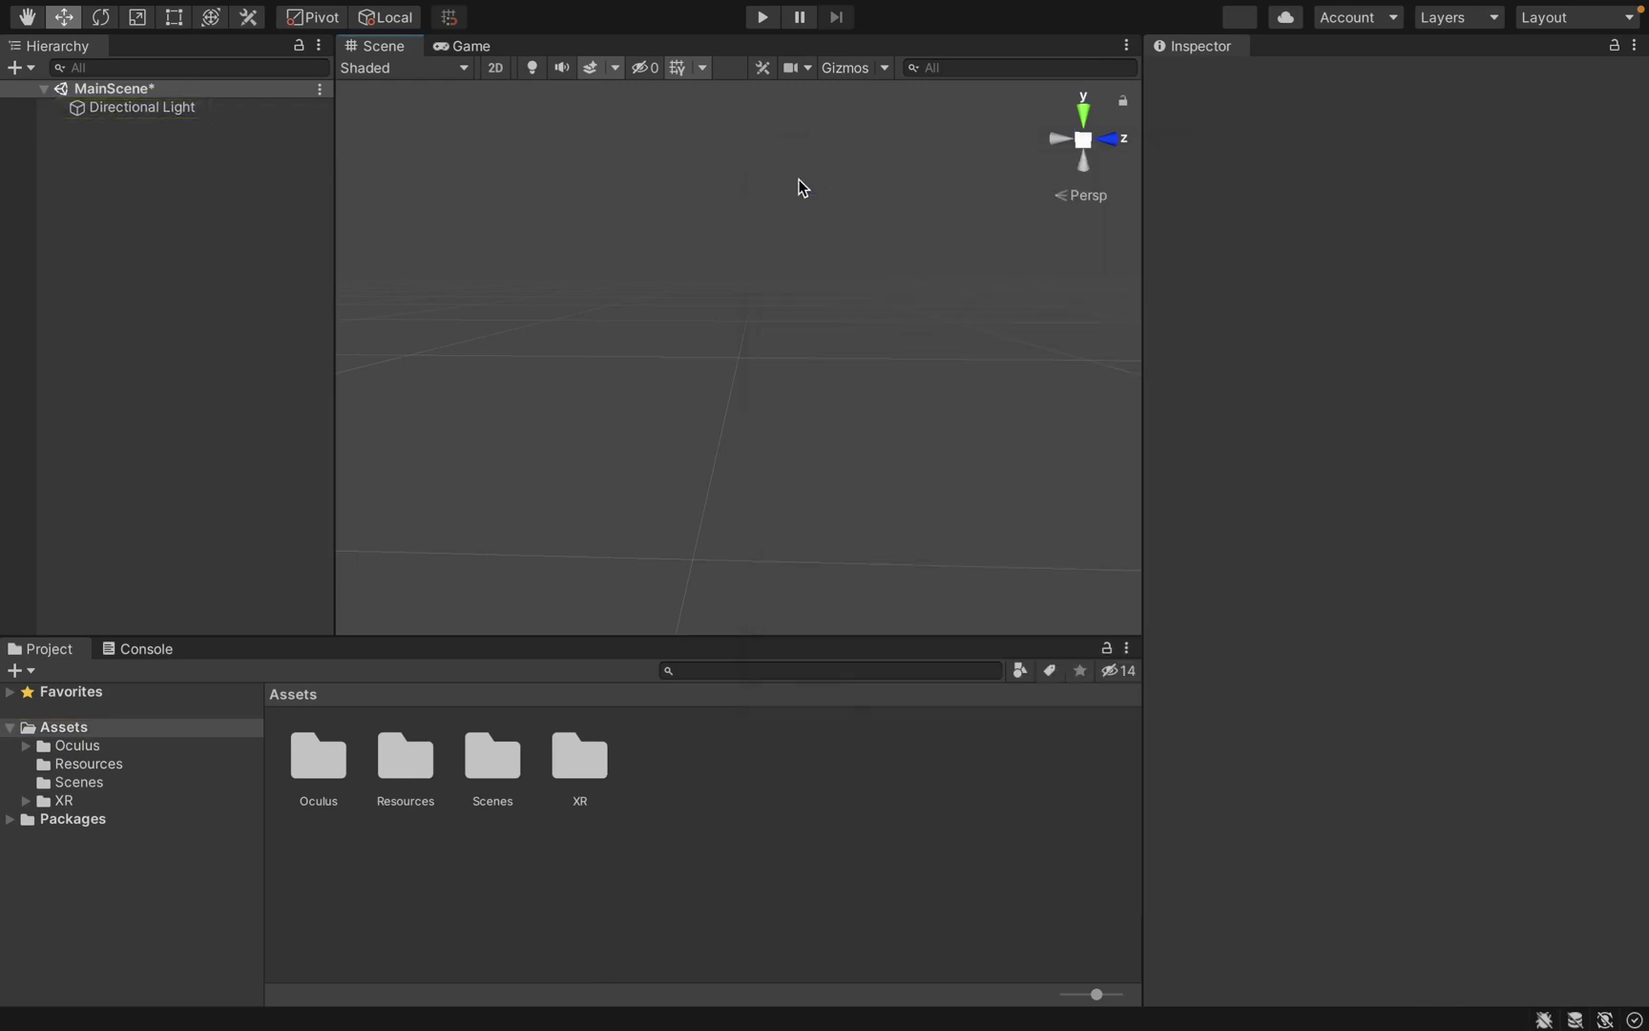
Step: Add the OVRCameraRig prefab, set its tracking origin to Stage, and enable passthrough
click(735, 671)
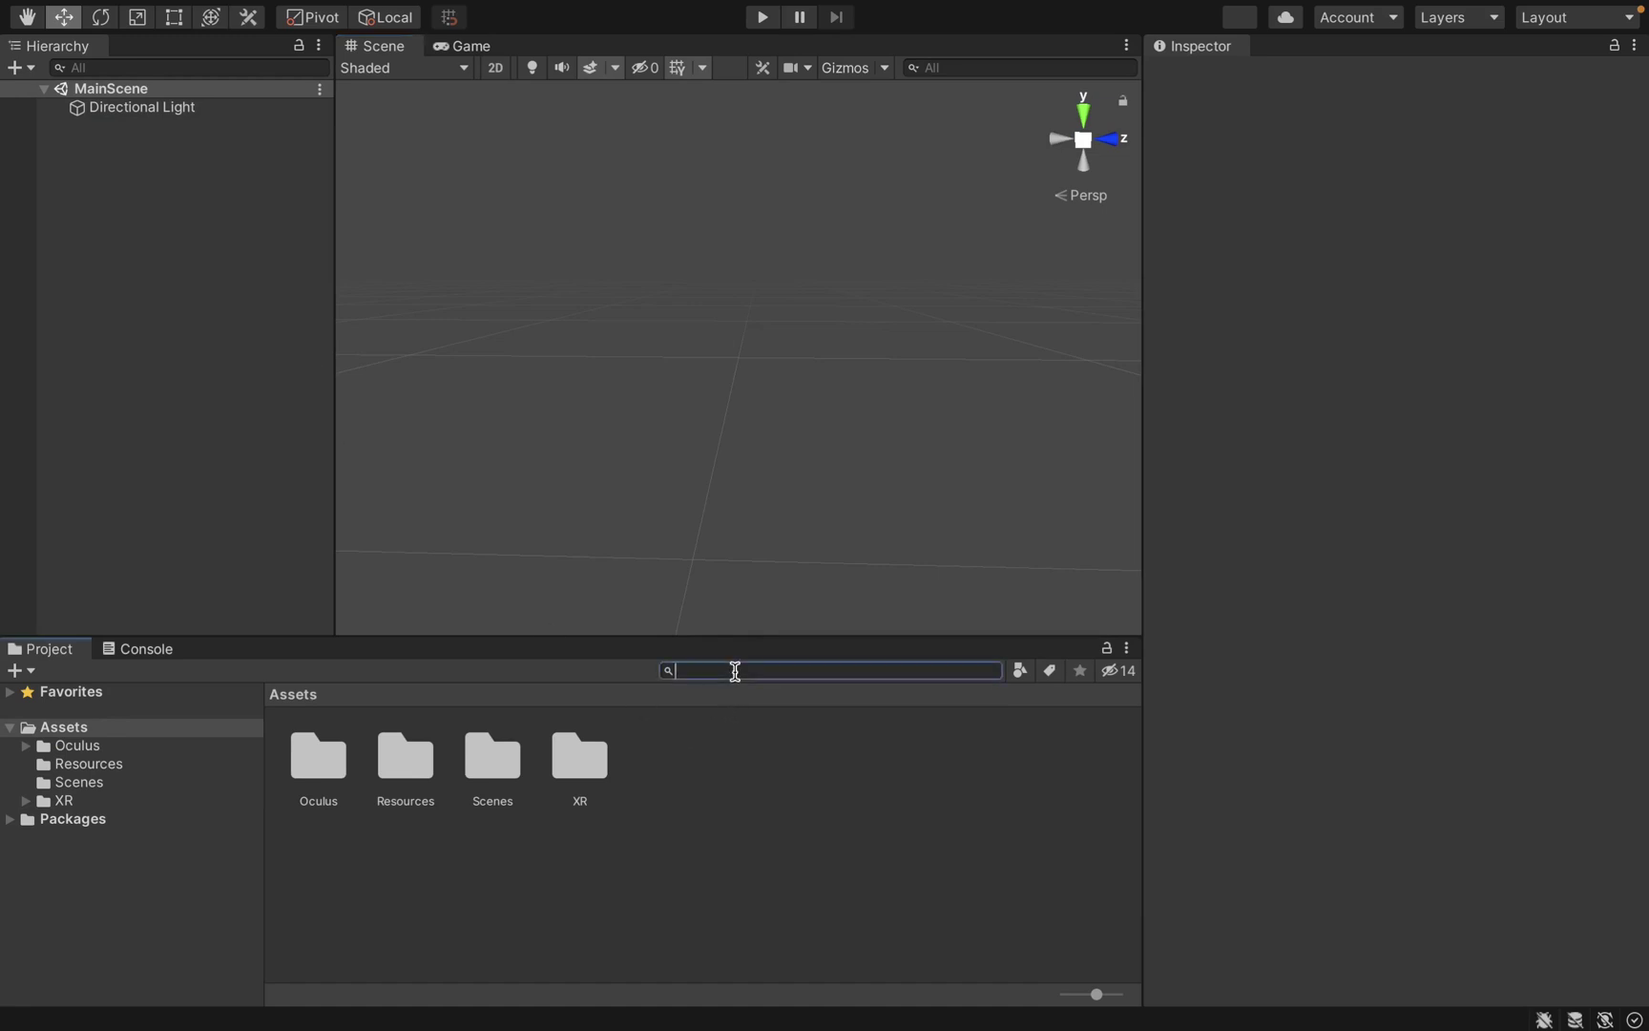
text(ovrcamerari)
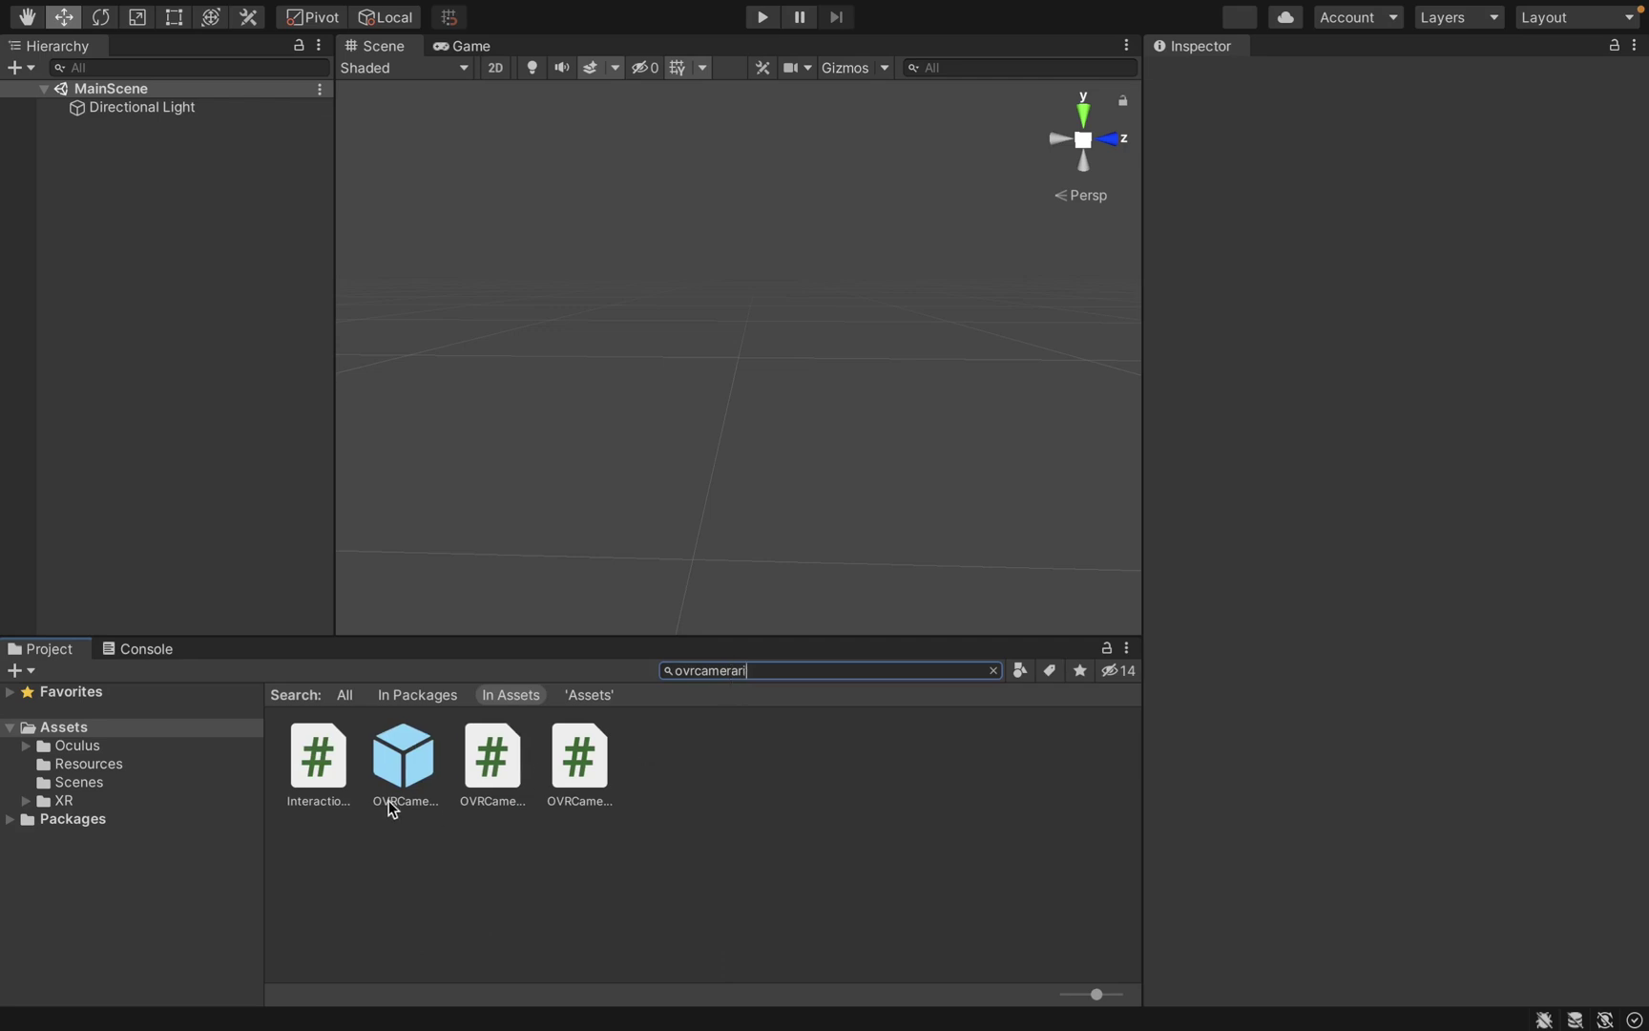
drag(391, 810, 175, 229)
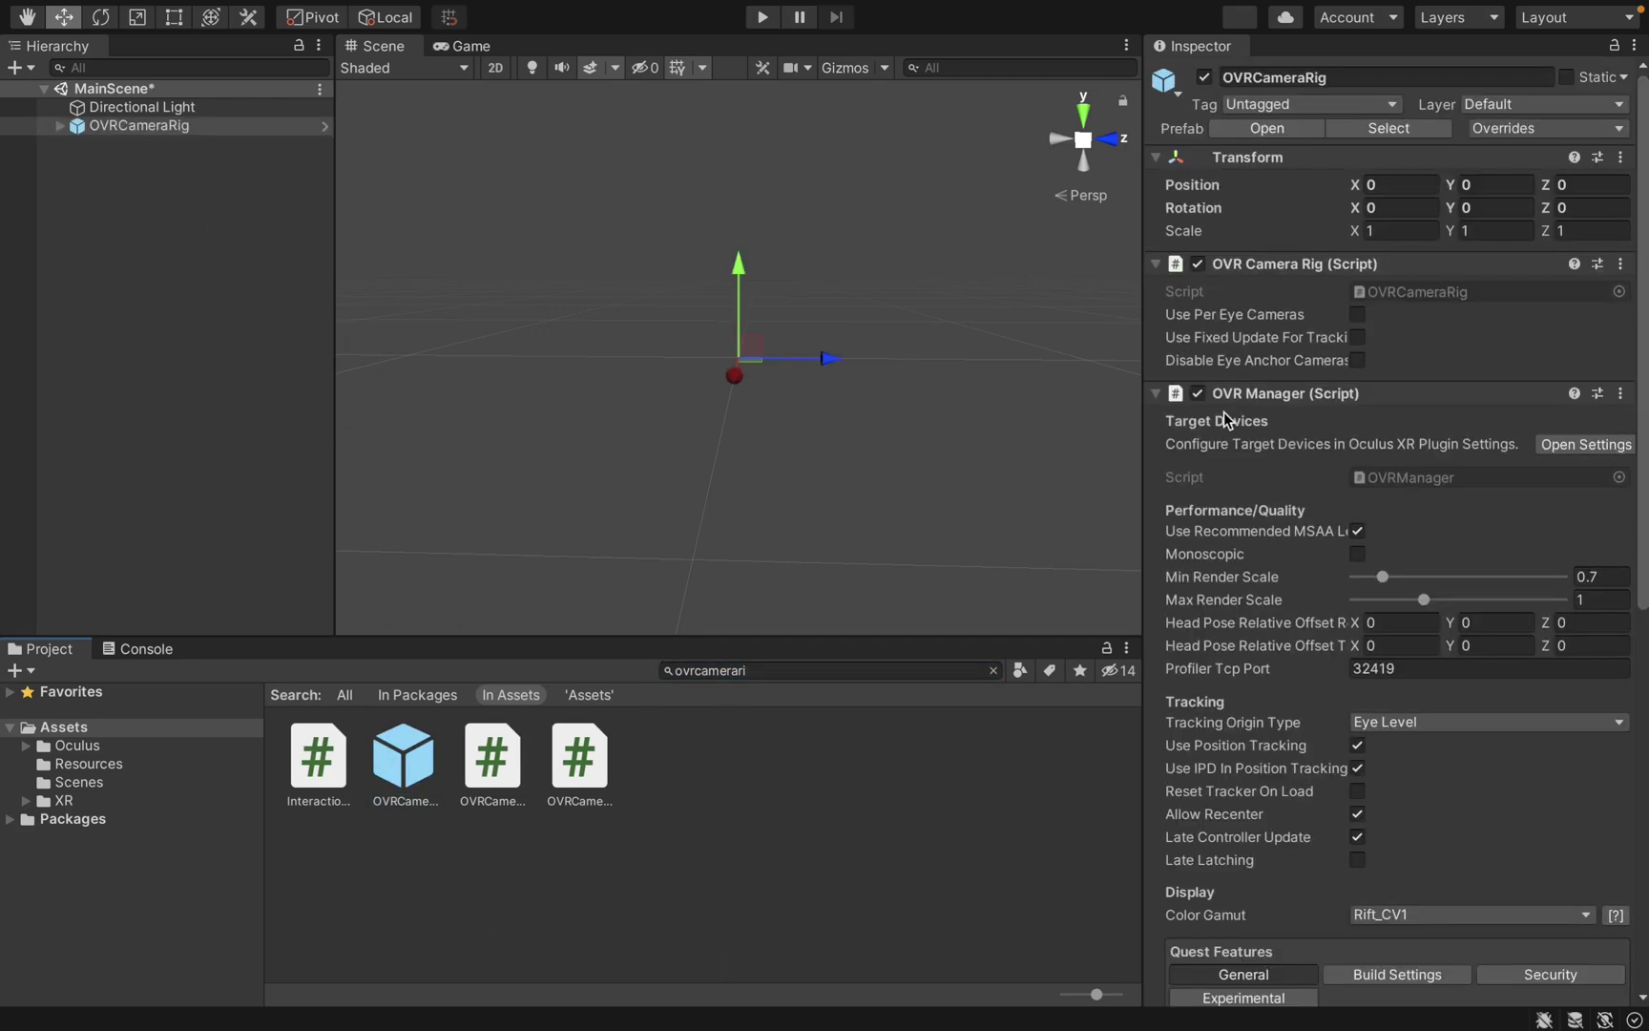
scroll(1259, 470, down, 5)
click(1452, 512)
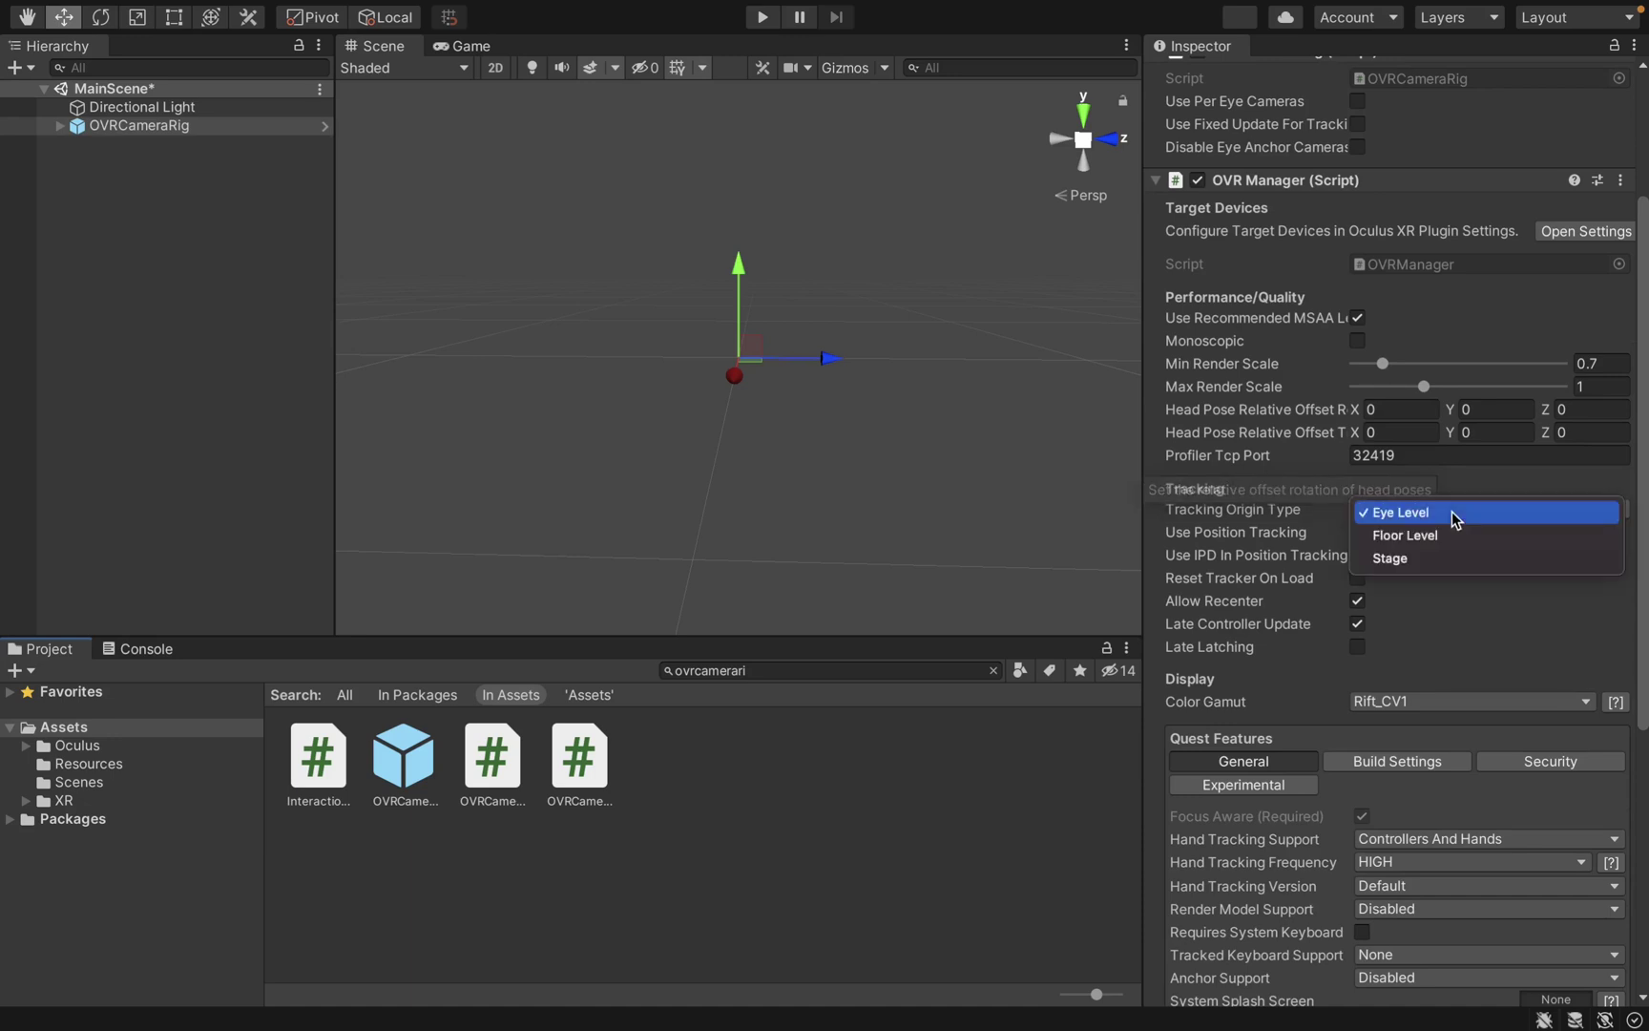
click(1447, 559)
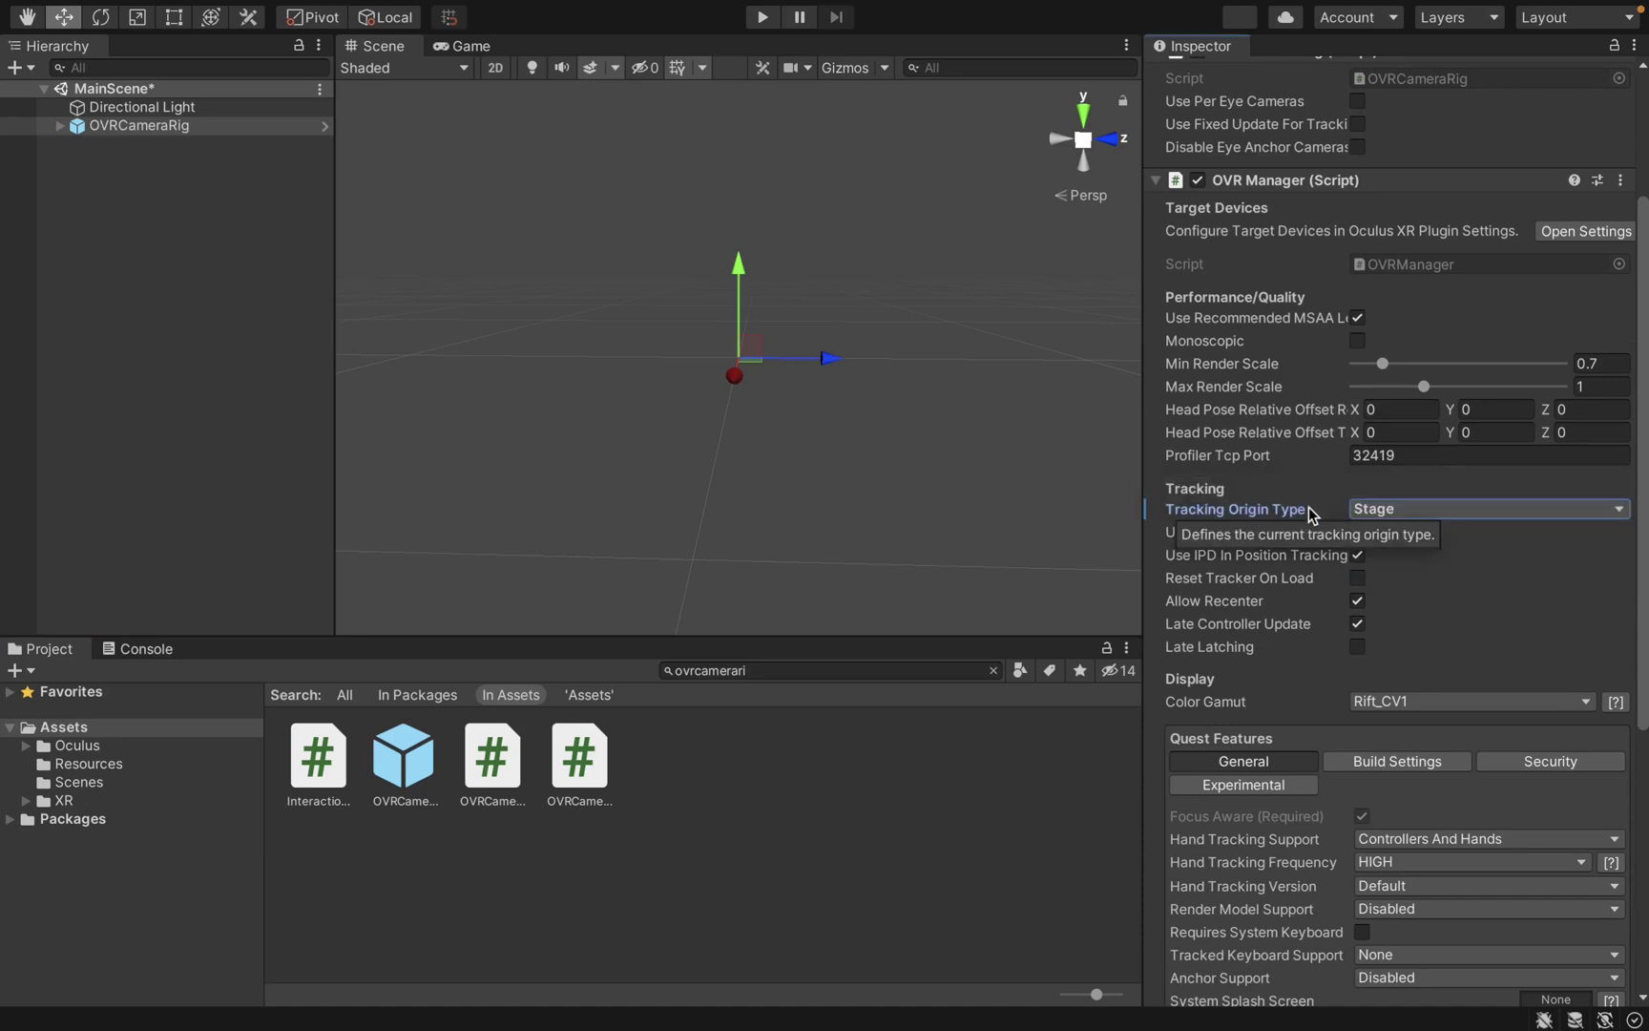
scroll(1310, 507, down, 10)
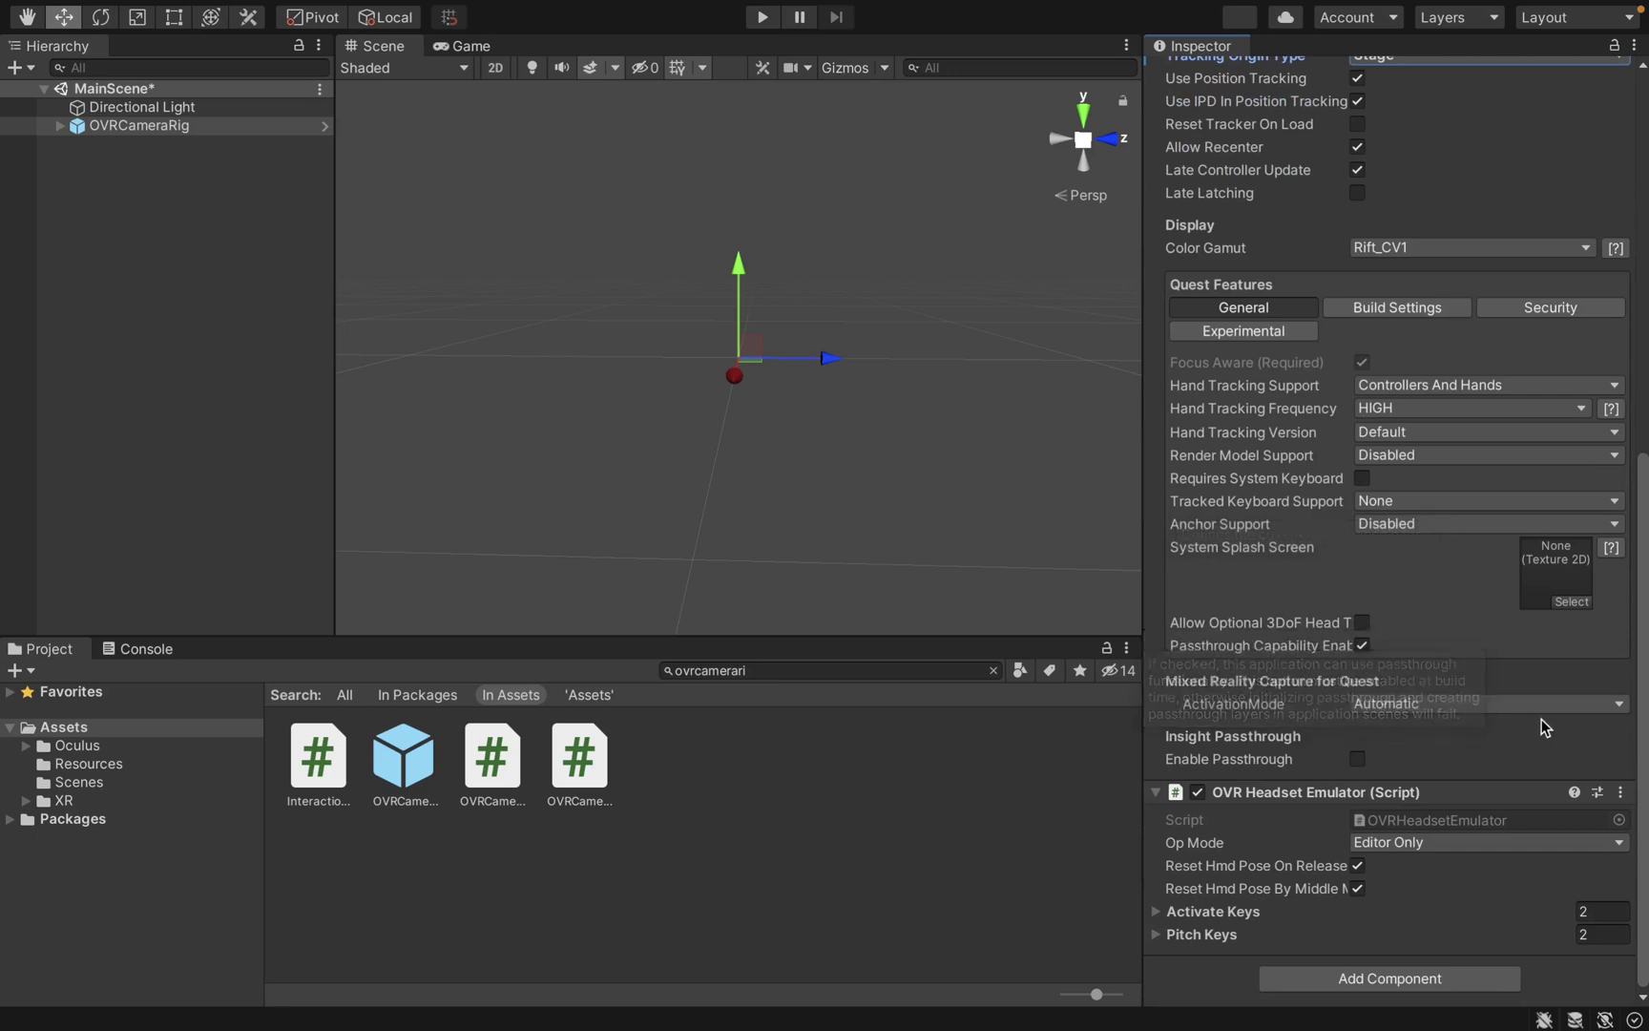
click(1357, 759)
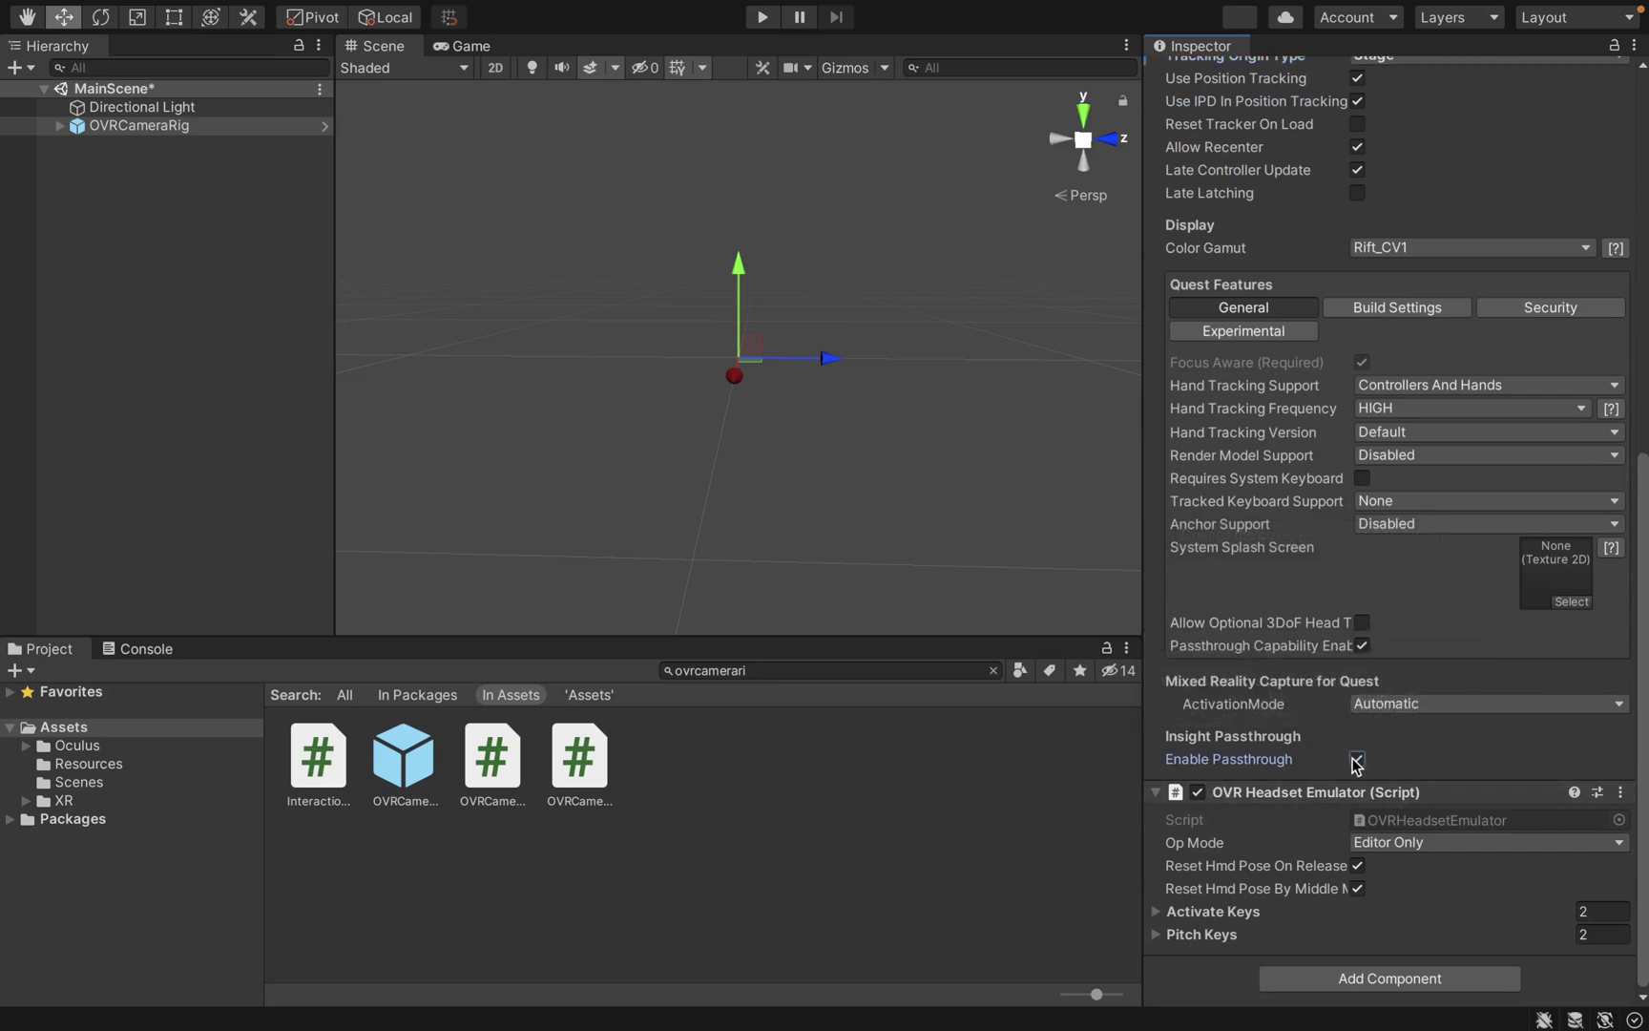
Step: Add an OVR Passthrough Layer with Underlay placement and composition depth 1
click(1351, 980)
text(ovrpass)
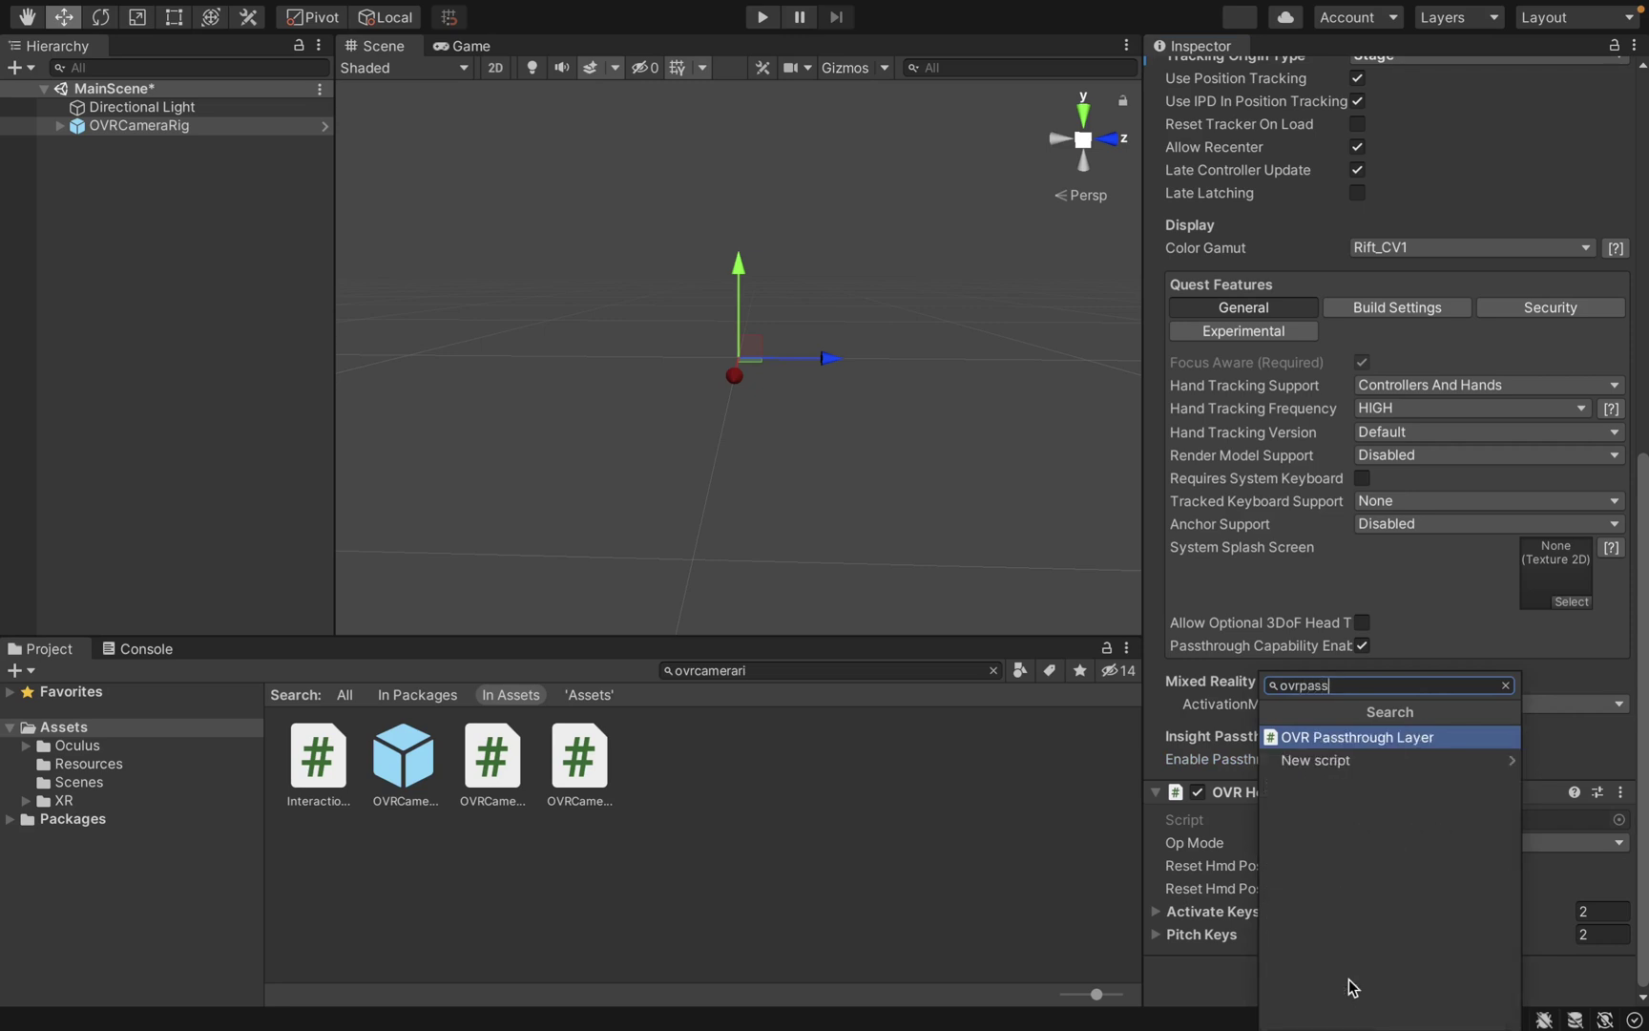
key(Return)
scroll(1301, 840, down, 6)
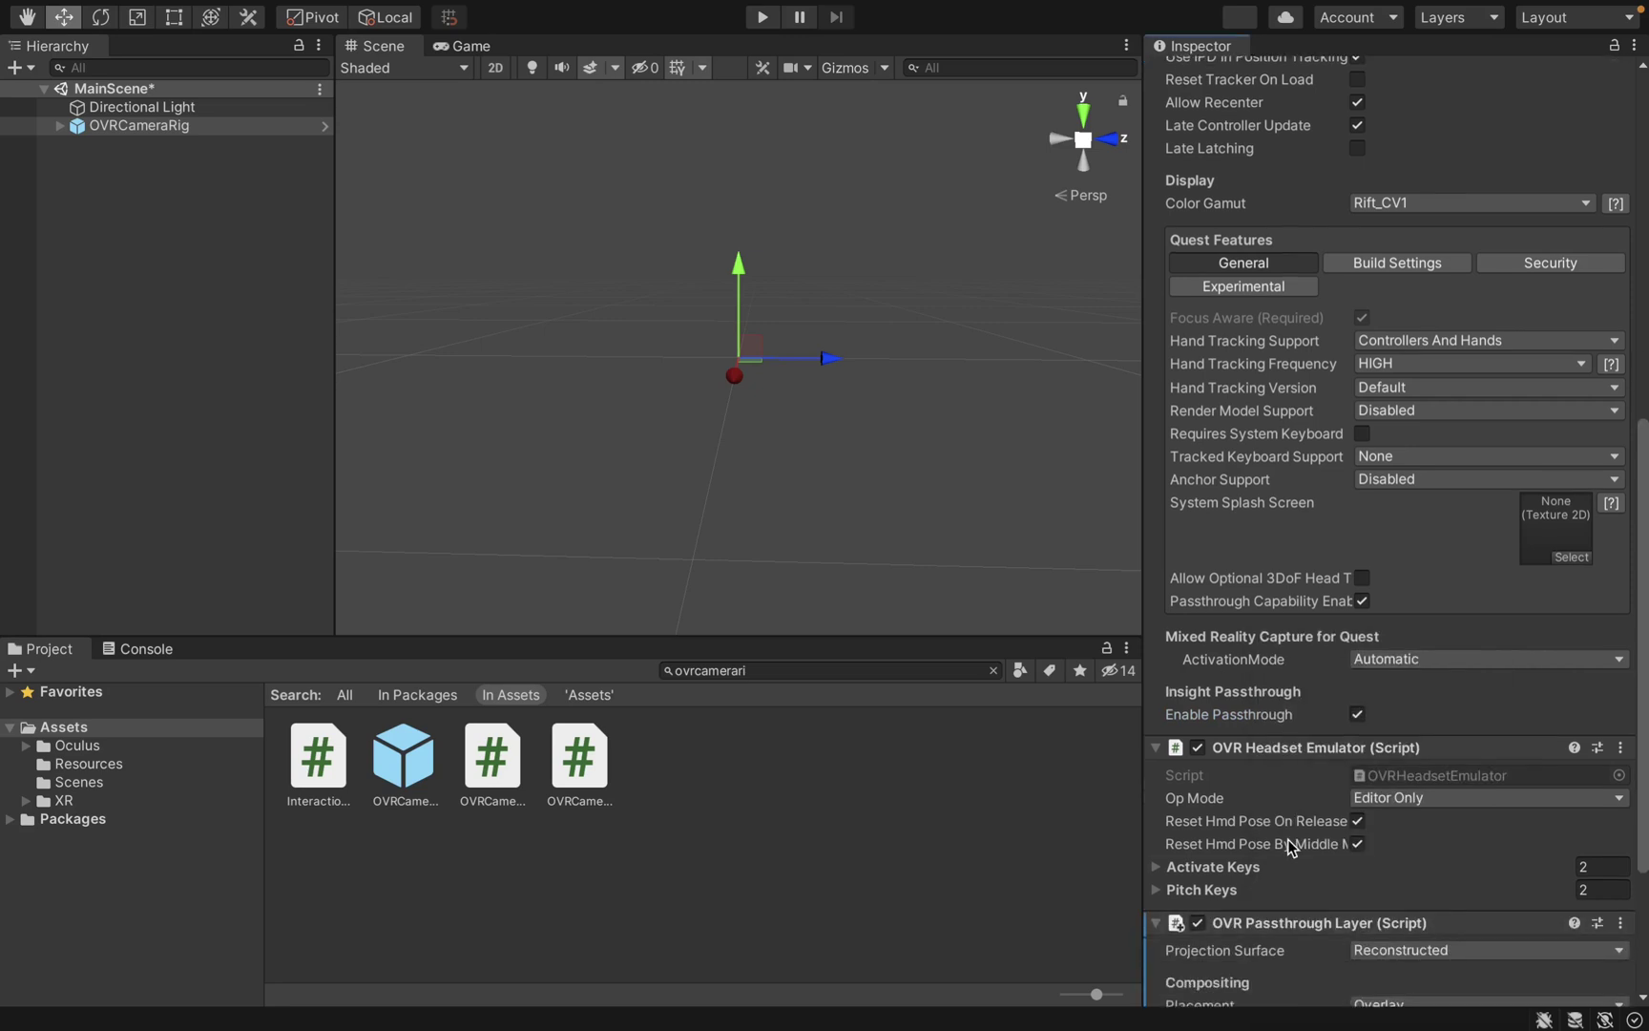
click(1384, 773)
click(1396, 758)
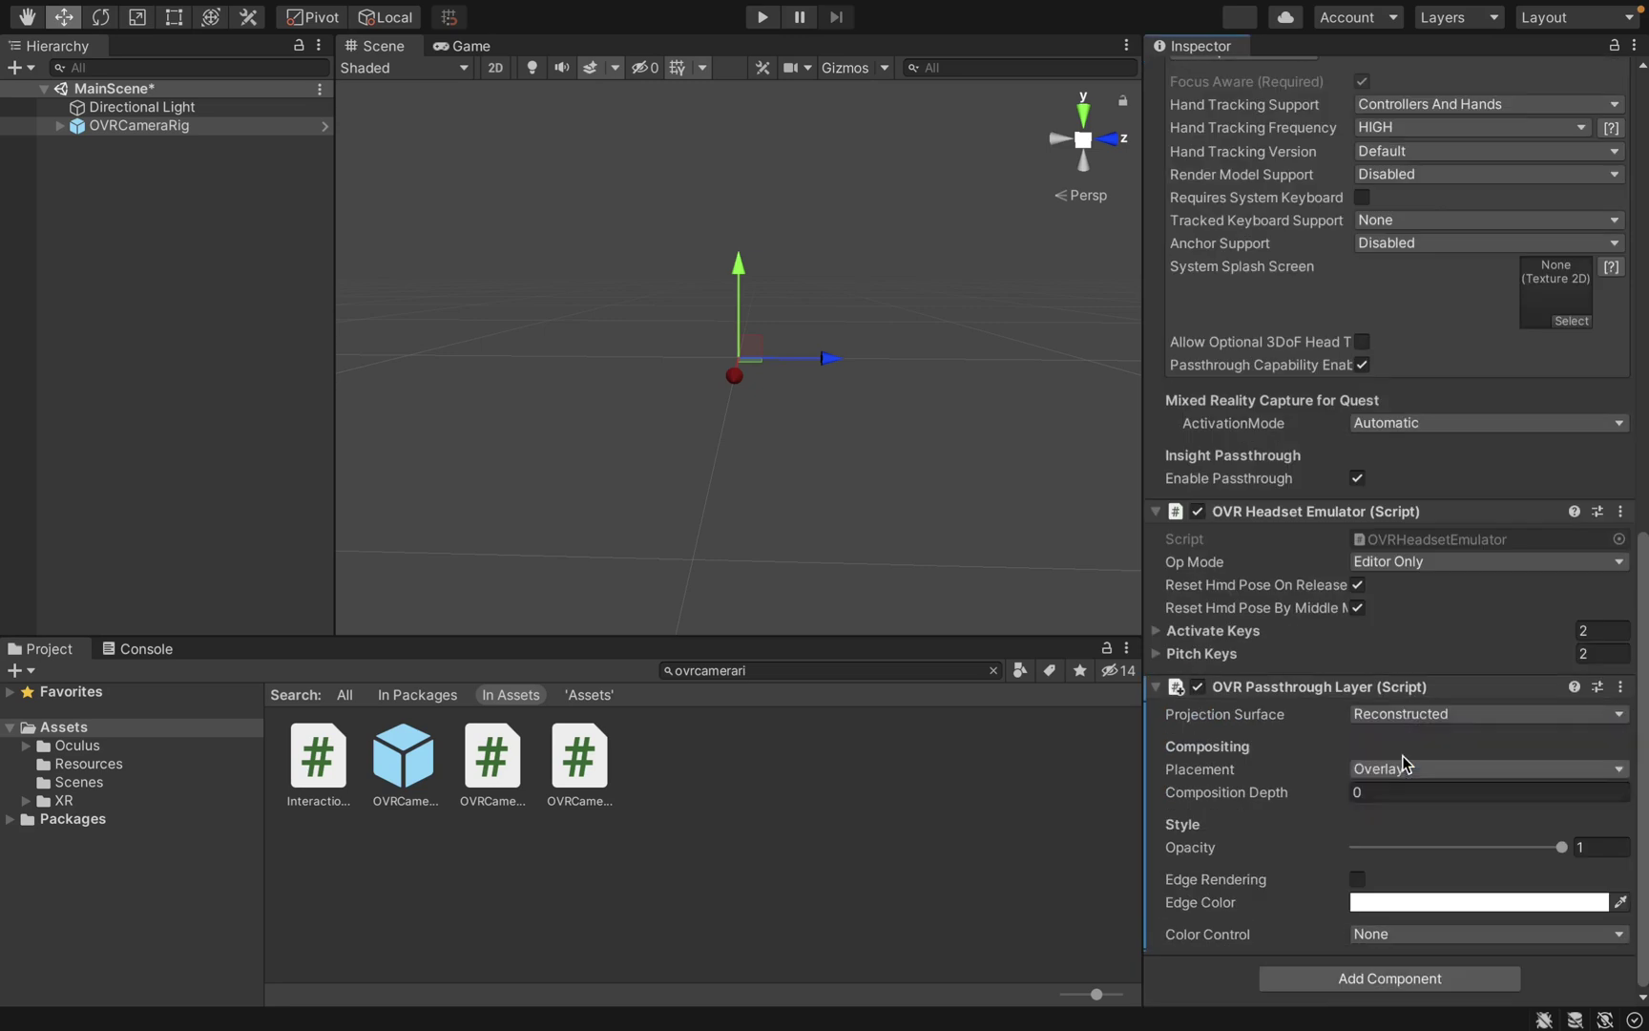
click(1395, 794)
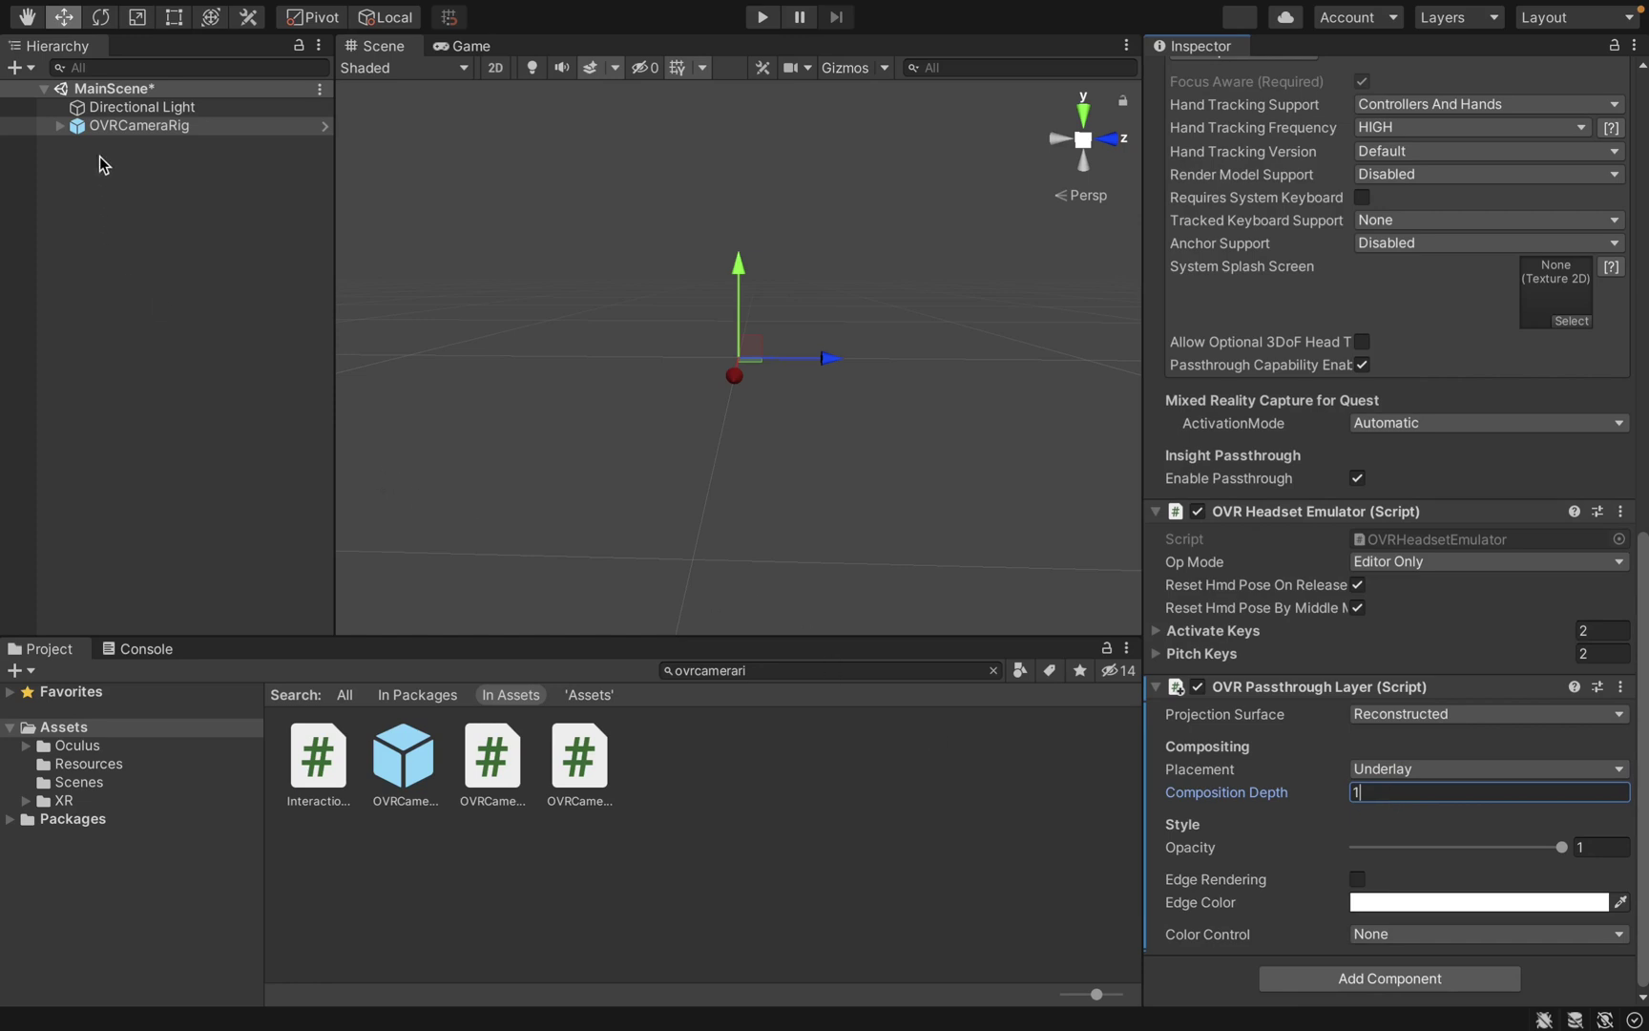
Step: Set CenterEyeAnchor's camera background colour to black 000000 with alpha 0
click(59, 125)
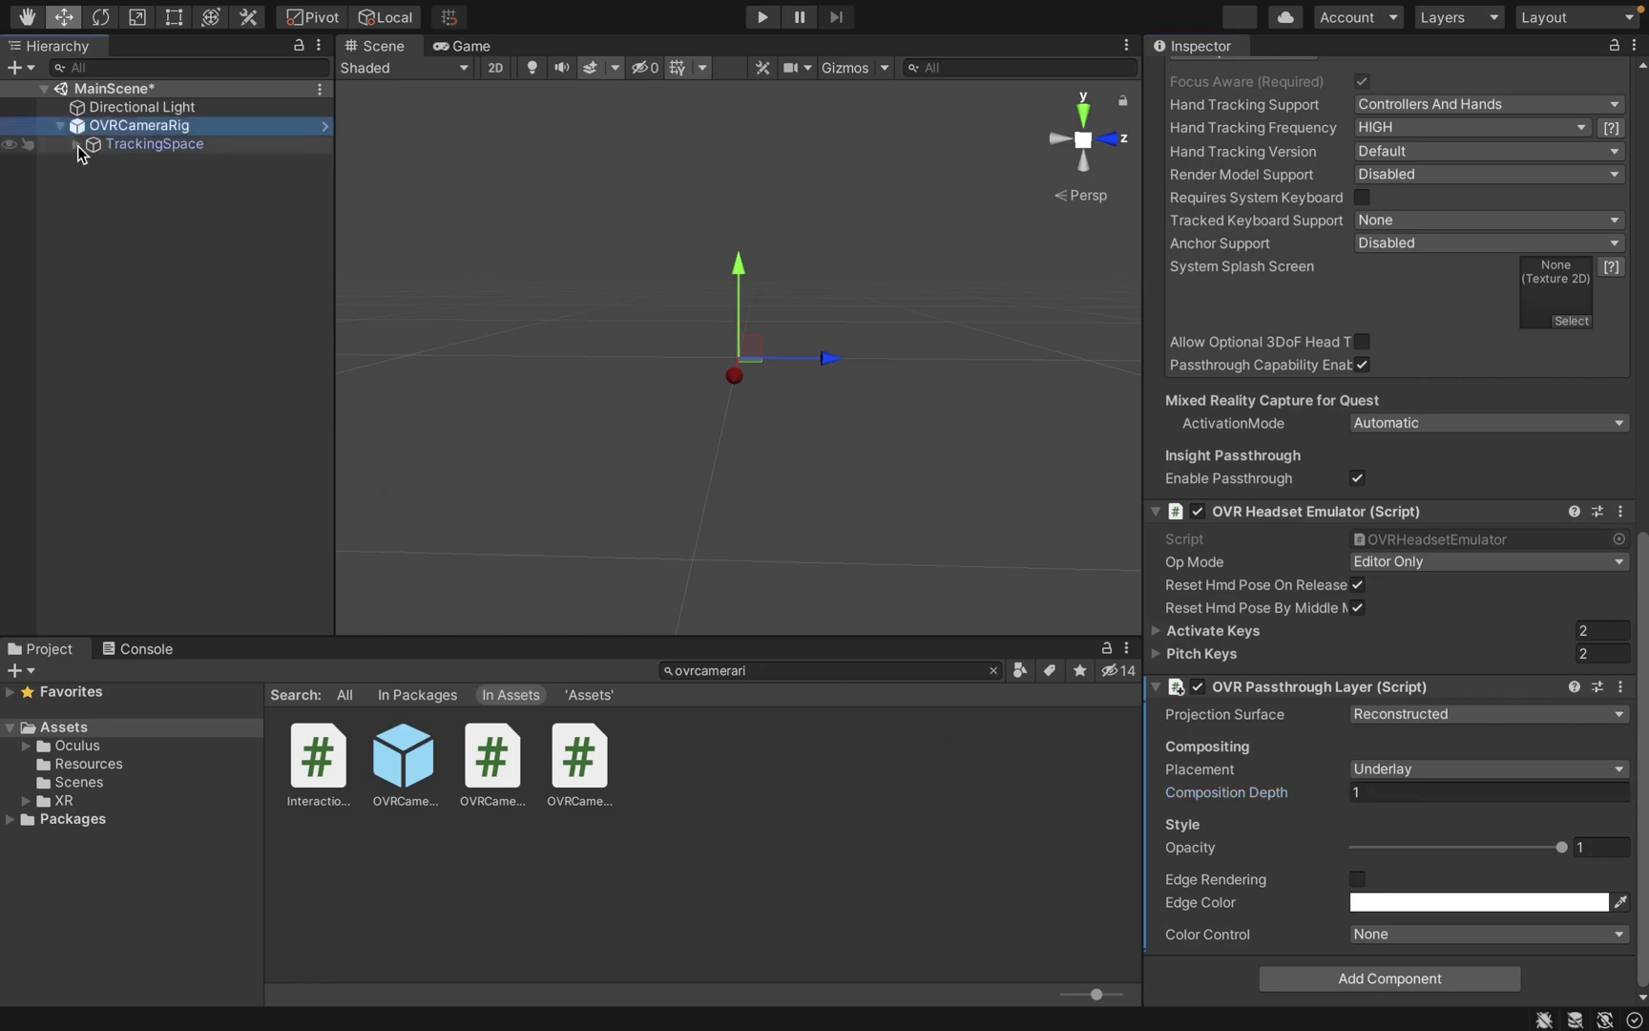
click(77, 143)
click(164, 181)
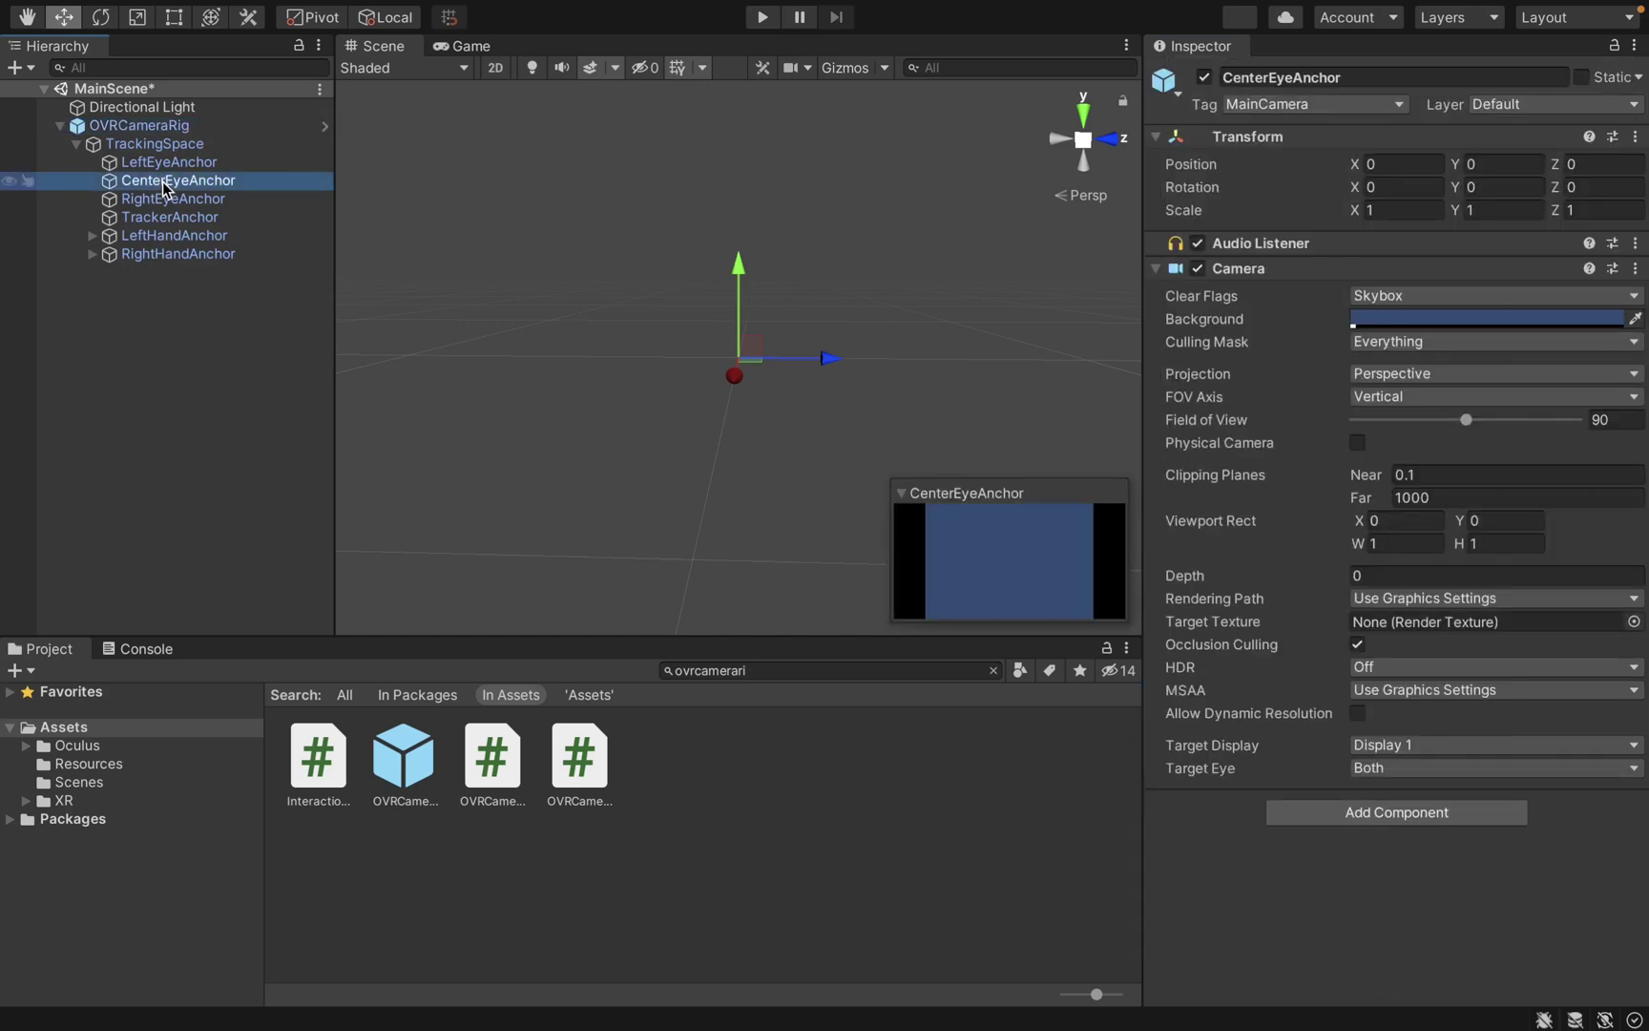
click(1418, 319)
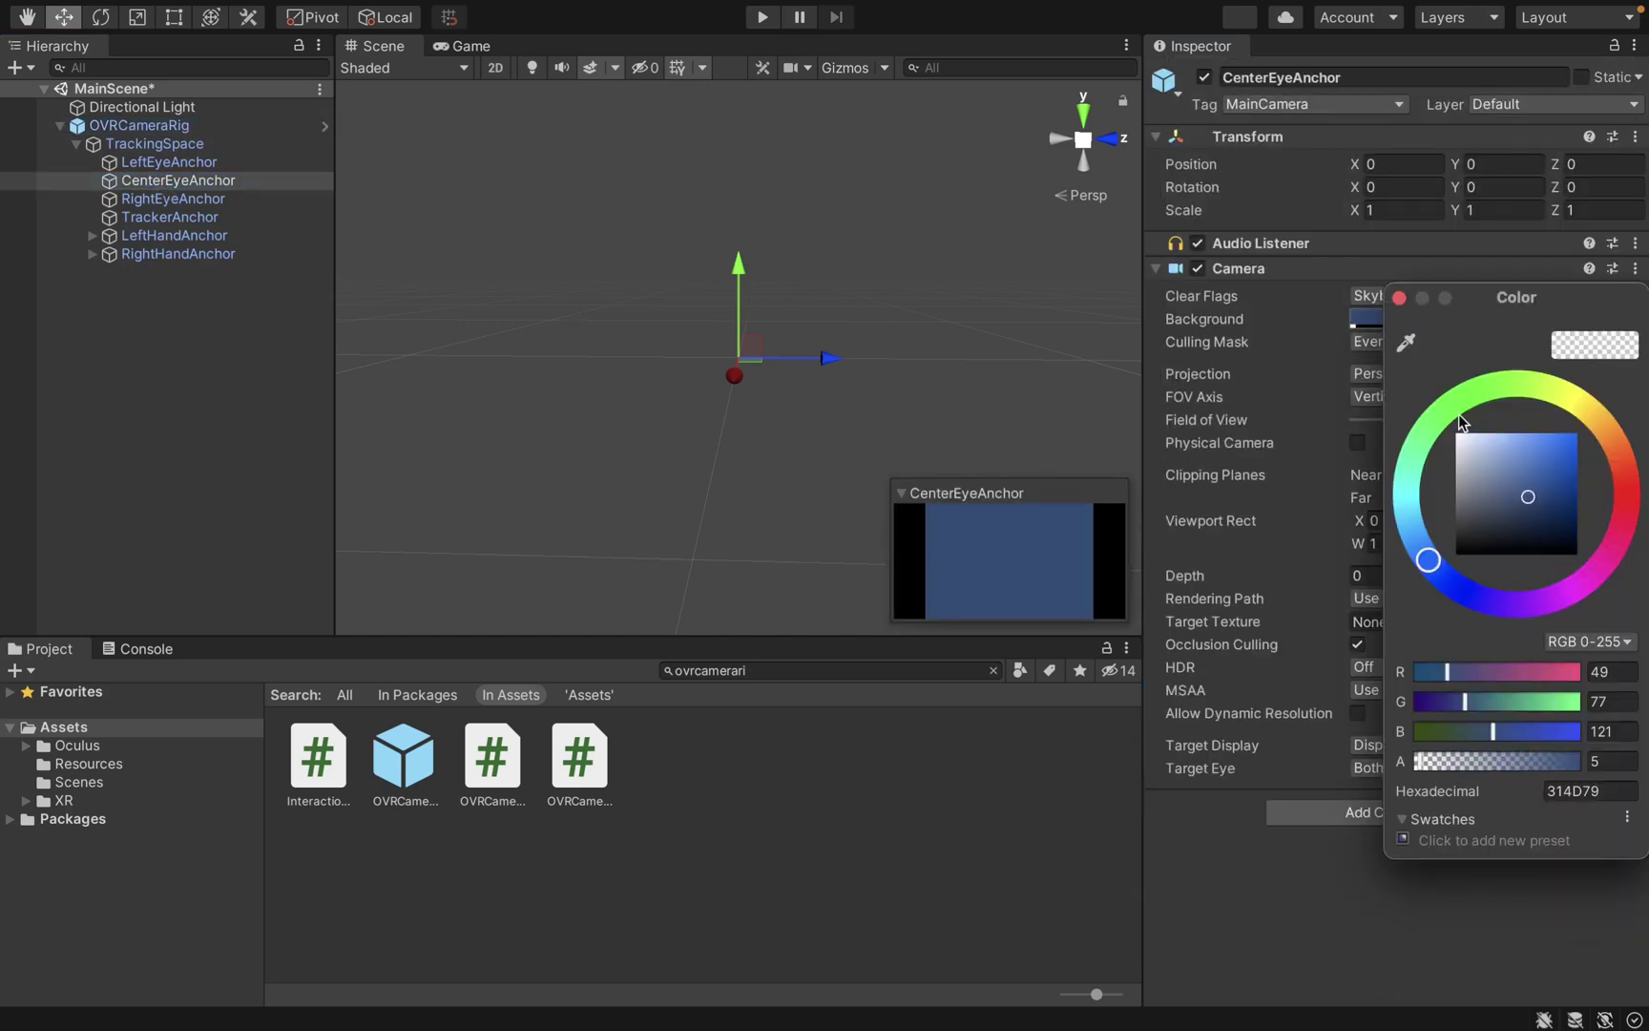
drag(1497, 509, 1356, 666)
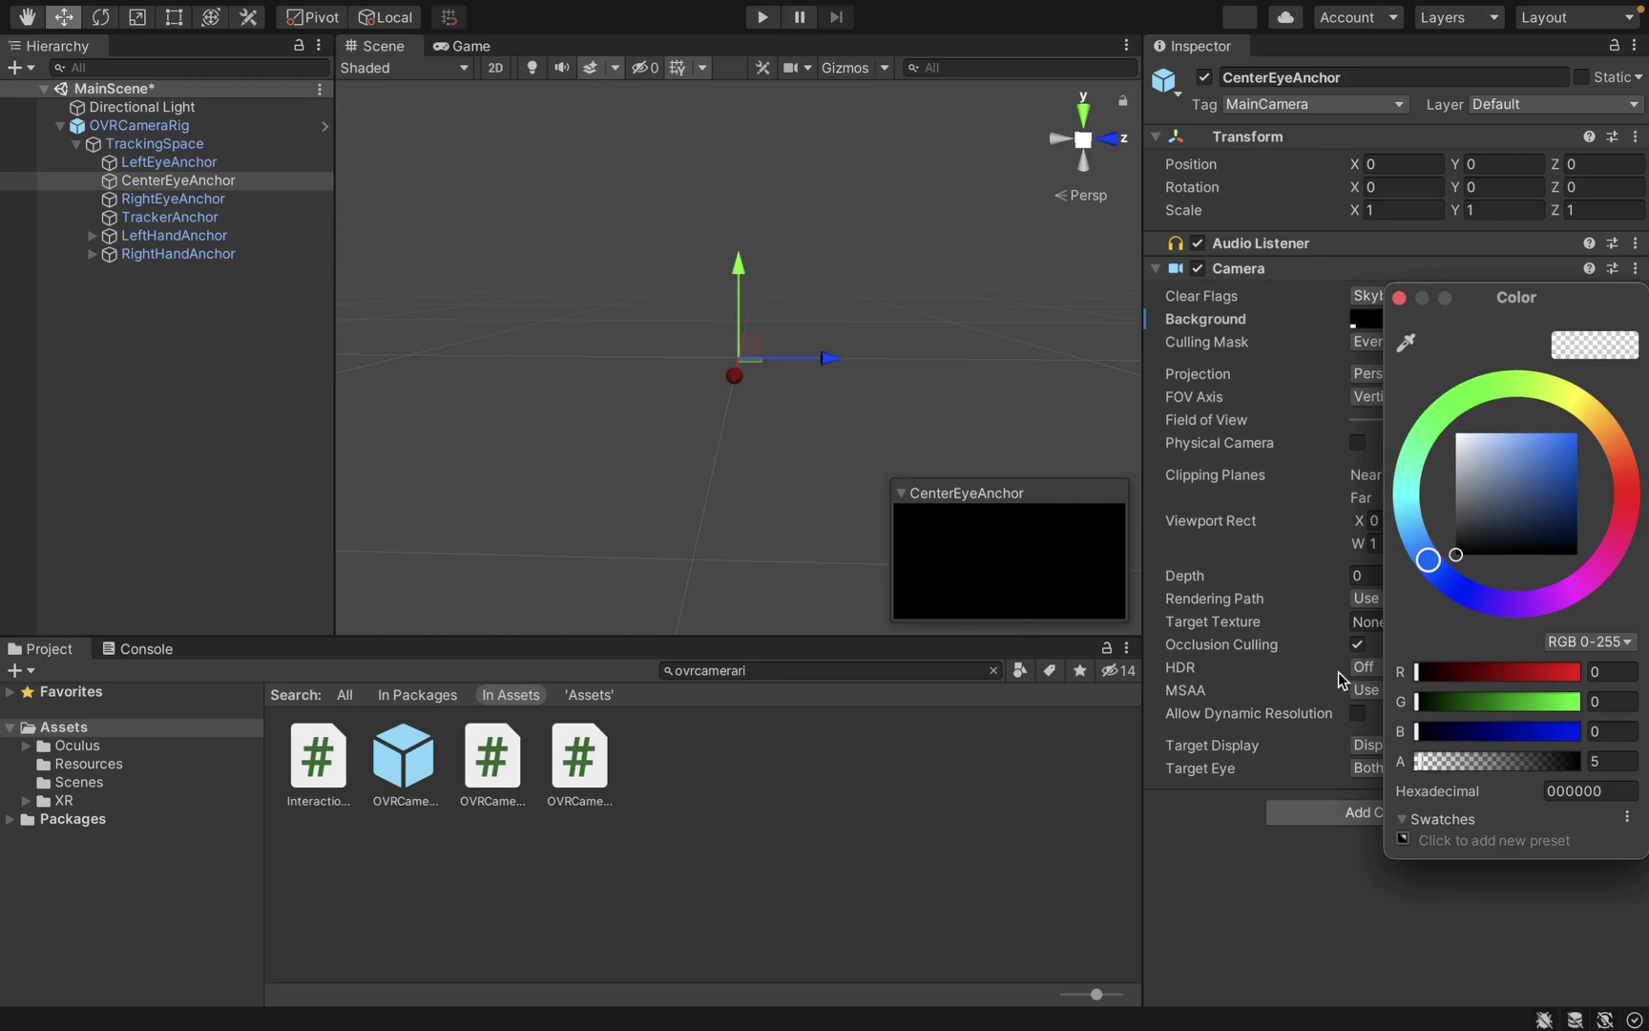
drag(1457, 776, 1420, 769)
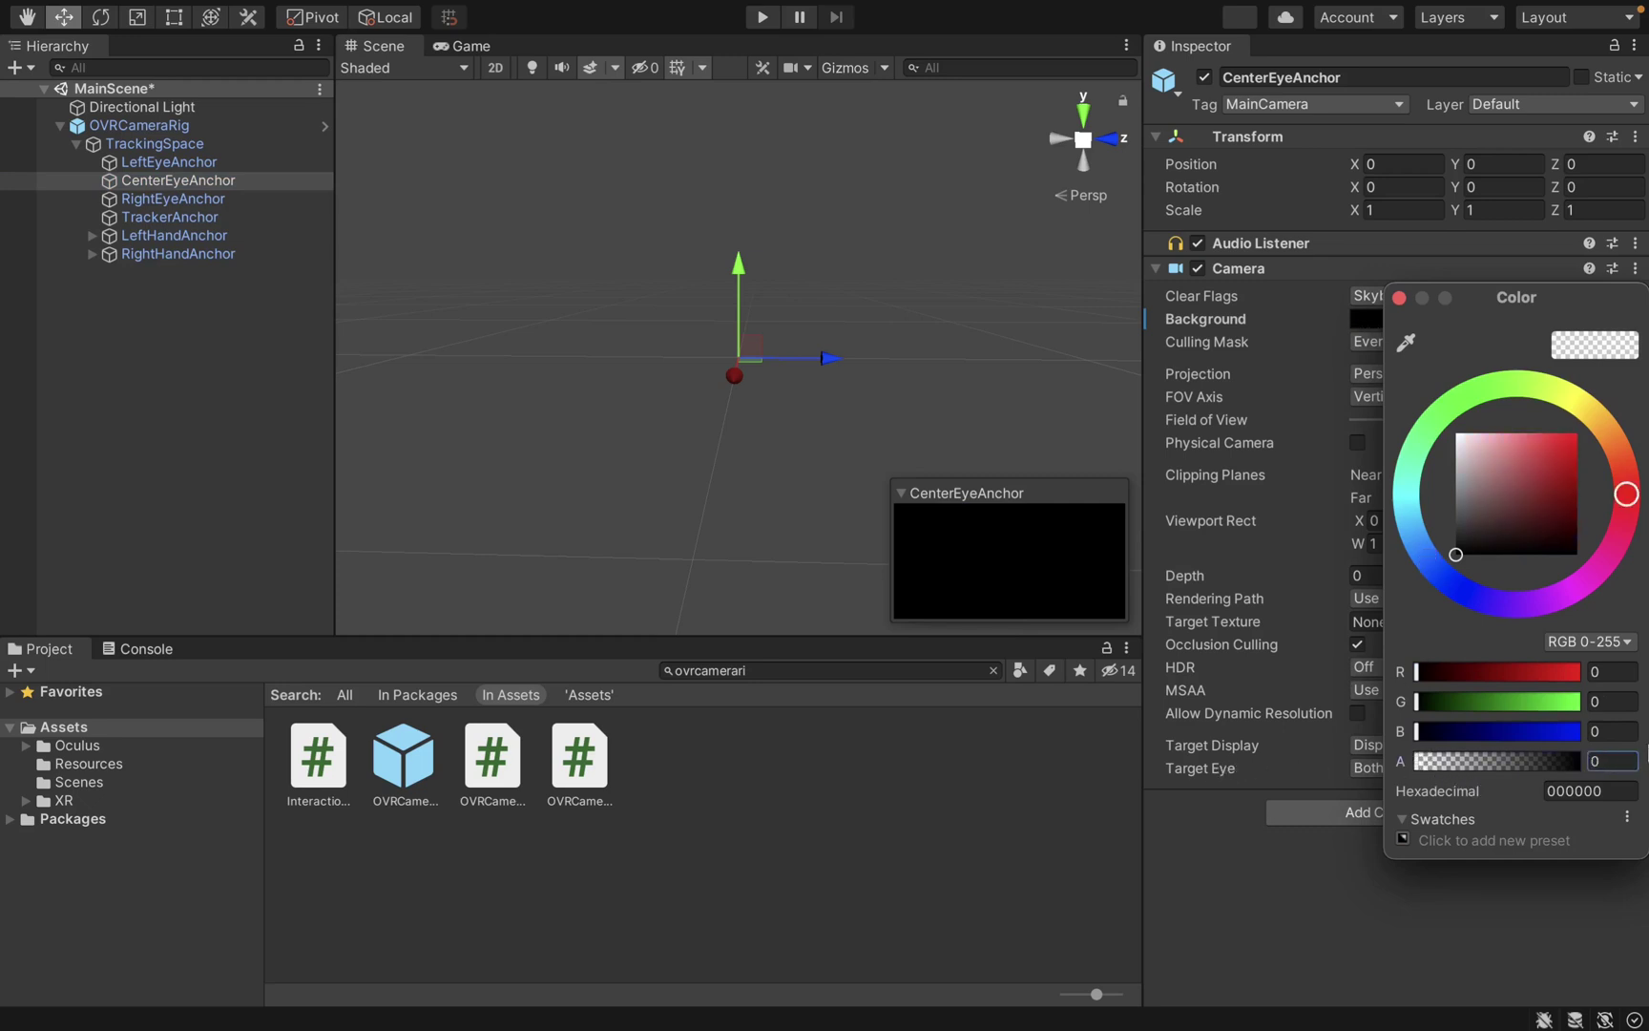
click(1399, 298)
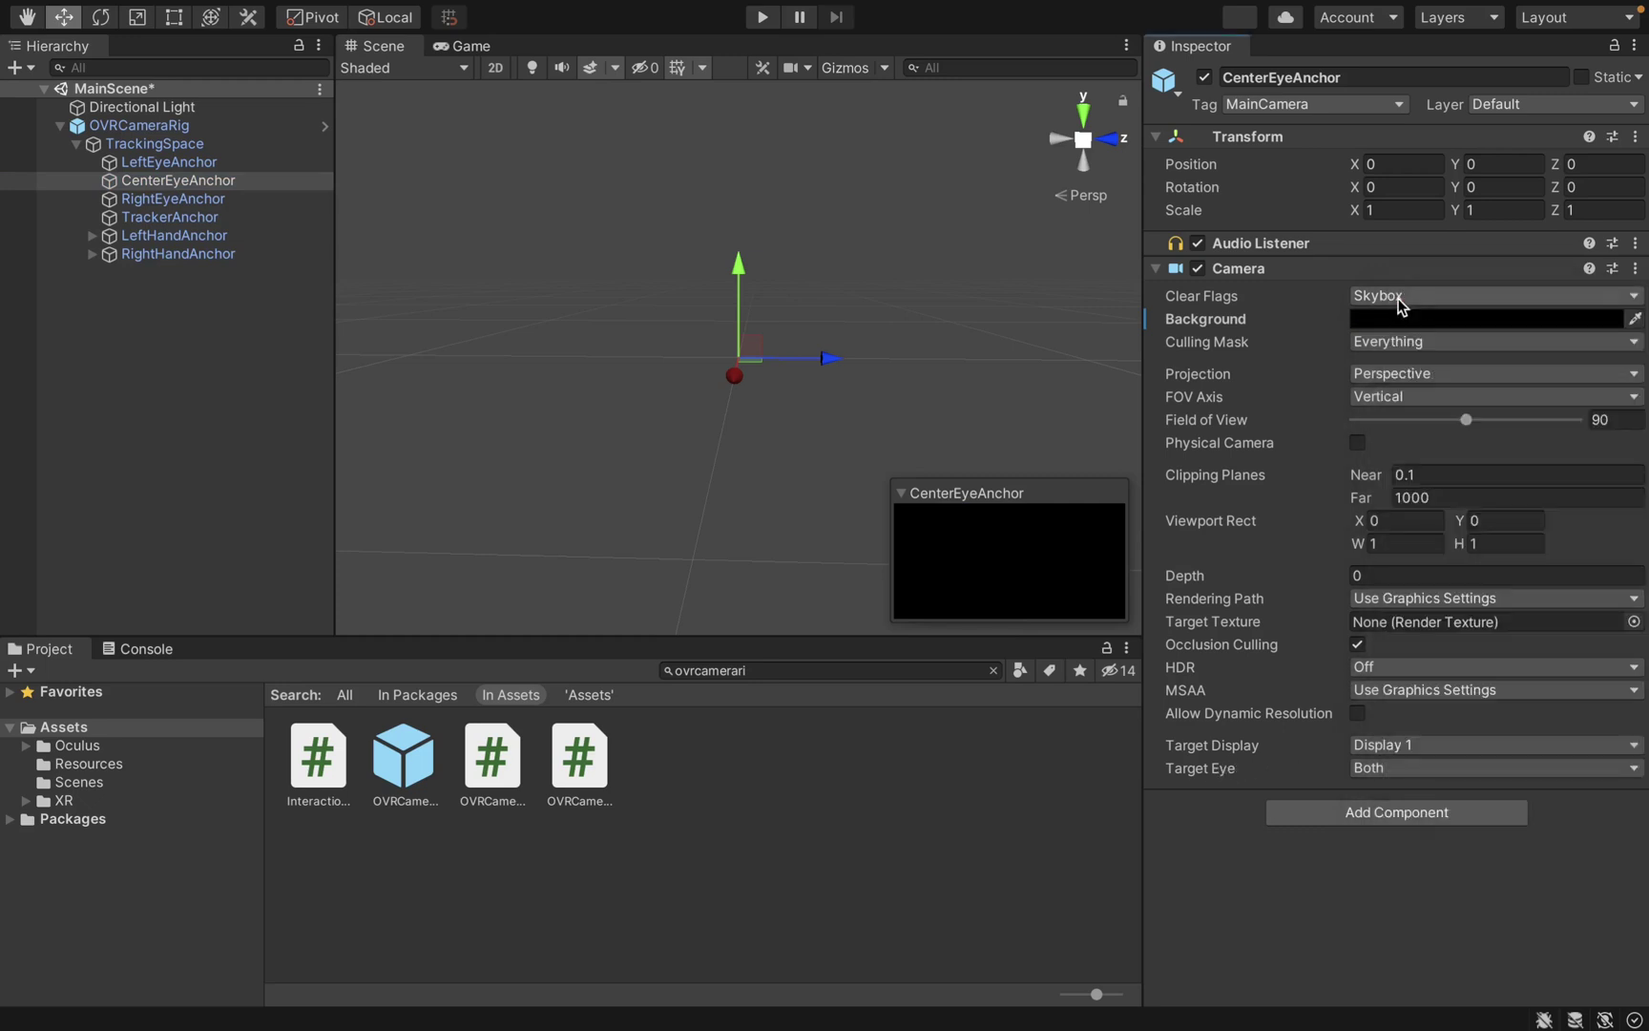
Step: Place the OVRControllerPrefab under LeftHandAnchor
click(92, 236)
click(91, 272)
click(760, 671)
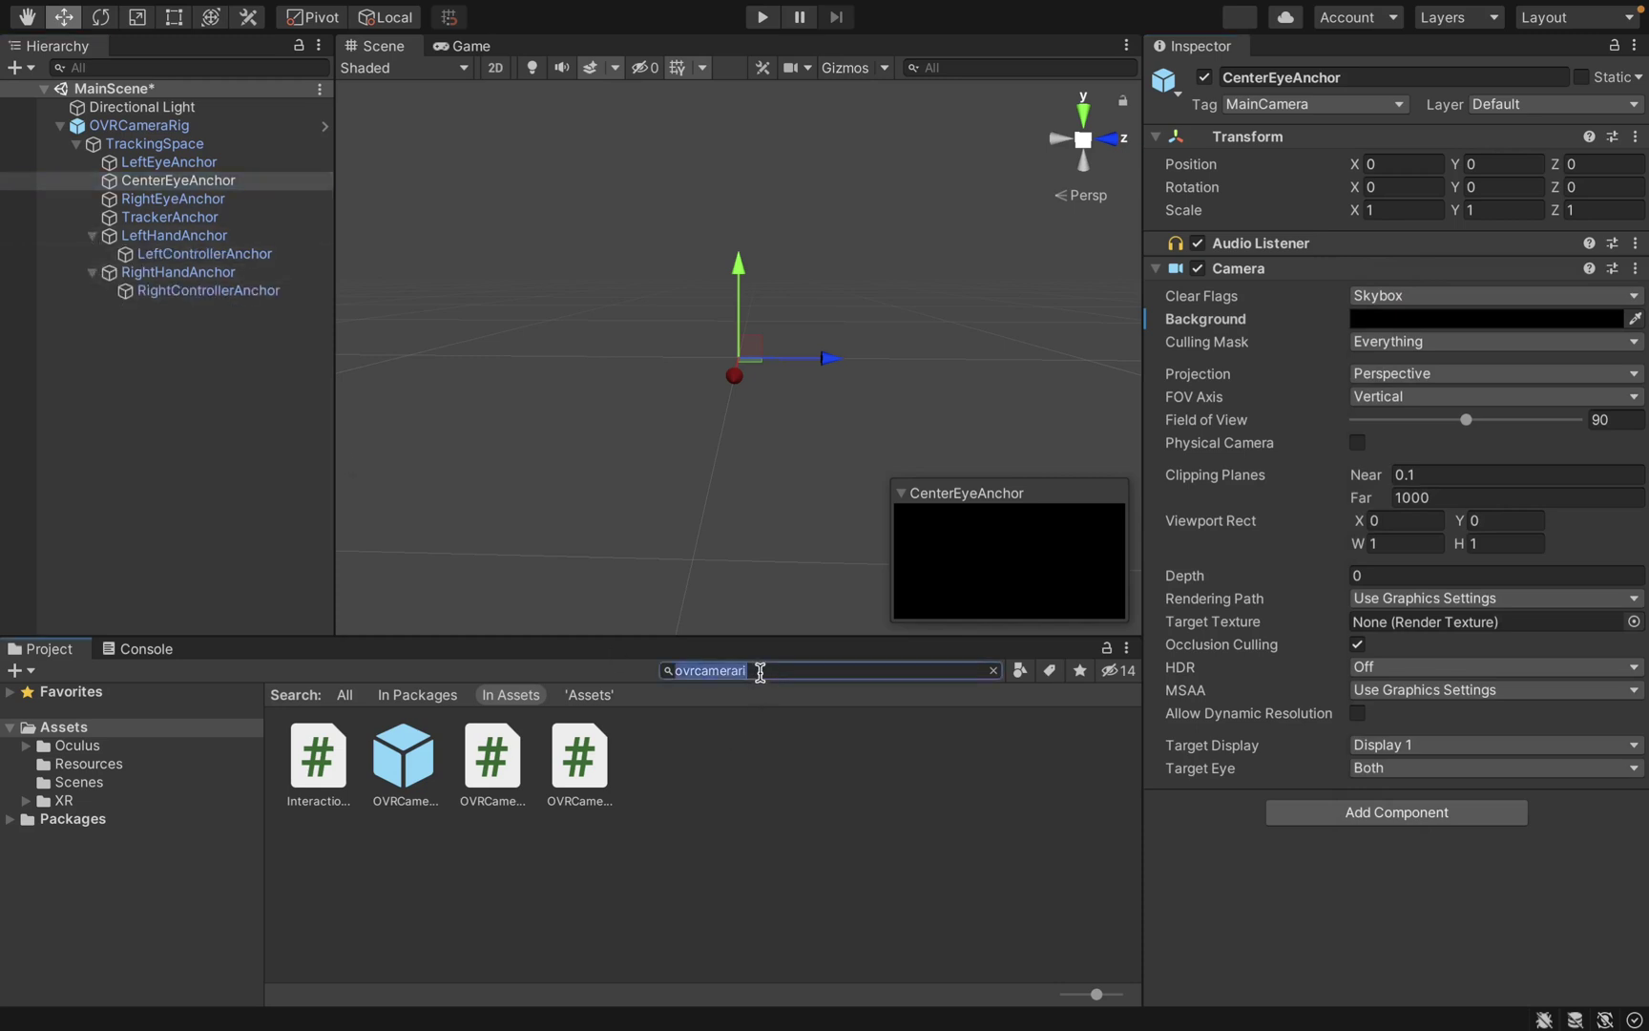
text(ovrcontroll)
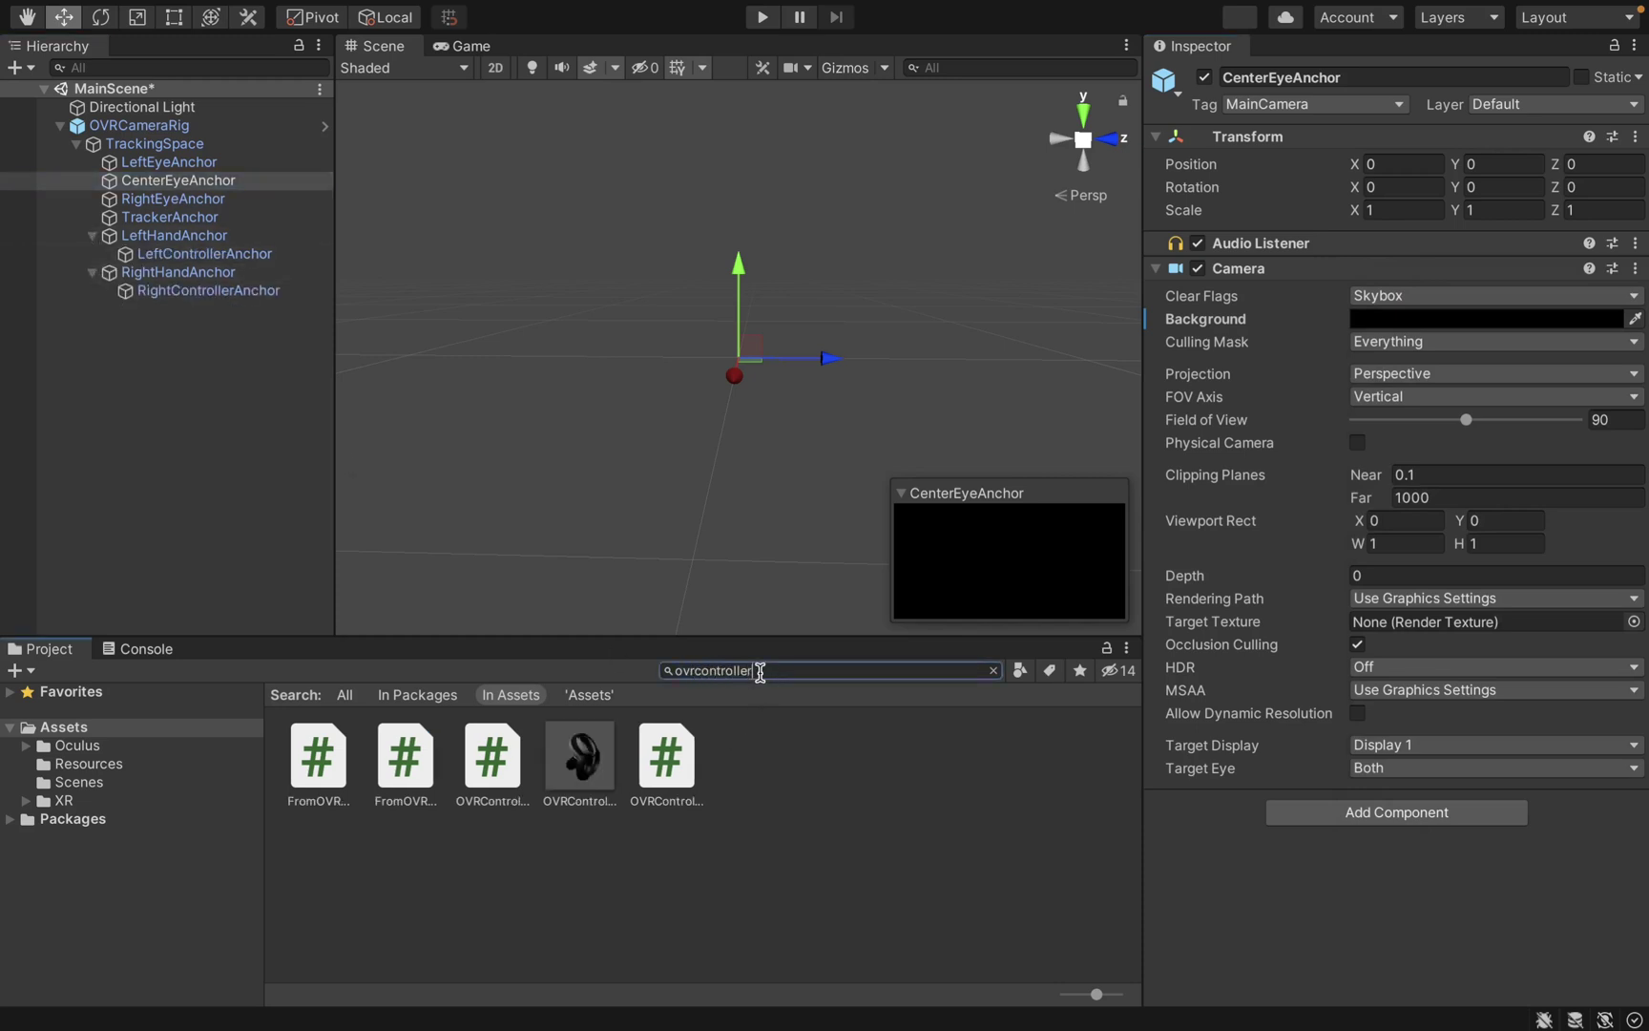
drag(577, 775, 221, 292)
Step: Set the left controller prefab to L Touch and the right one to R Touch
click(225, 274)
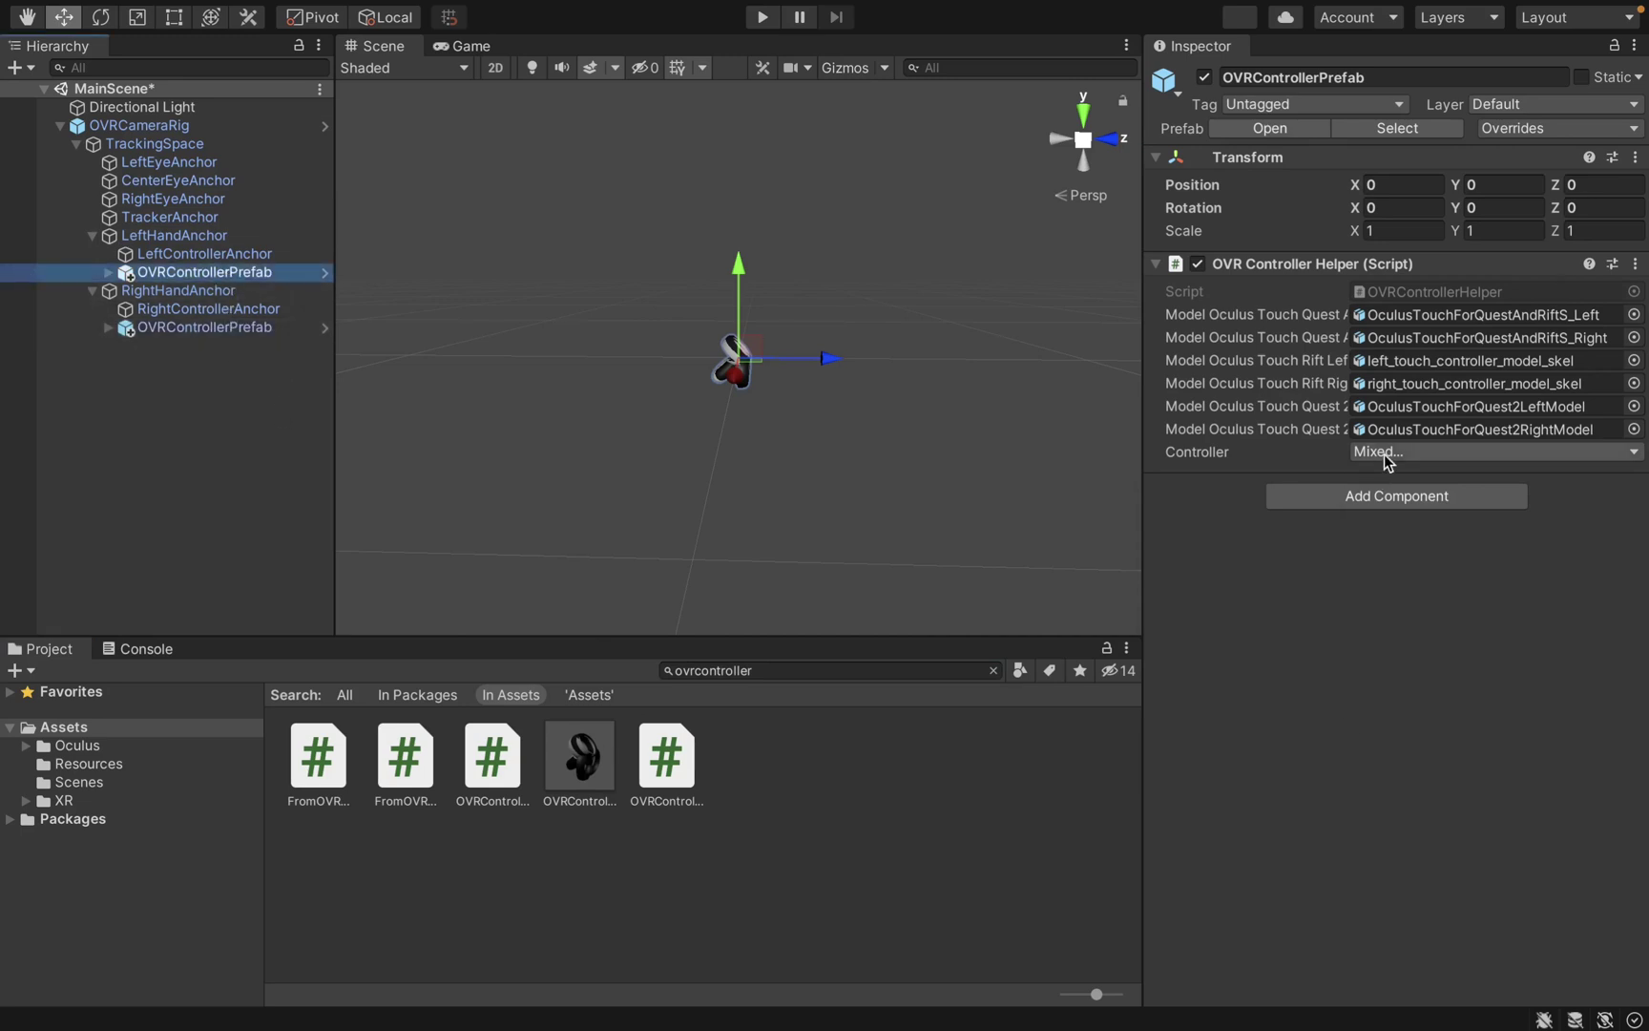
click(1387, 462)
click(1399, 523)
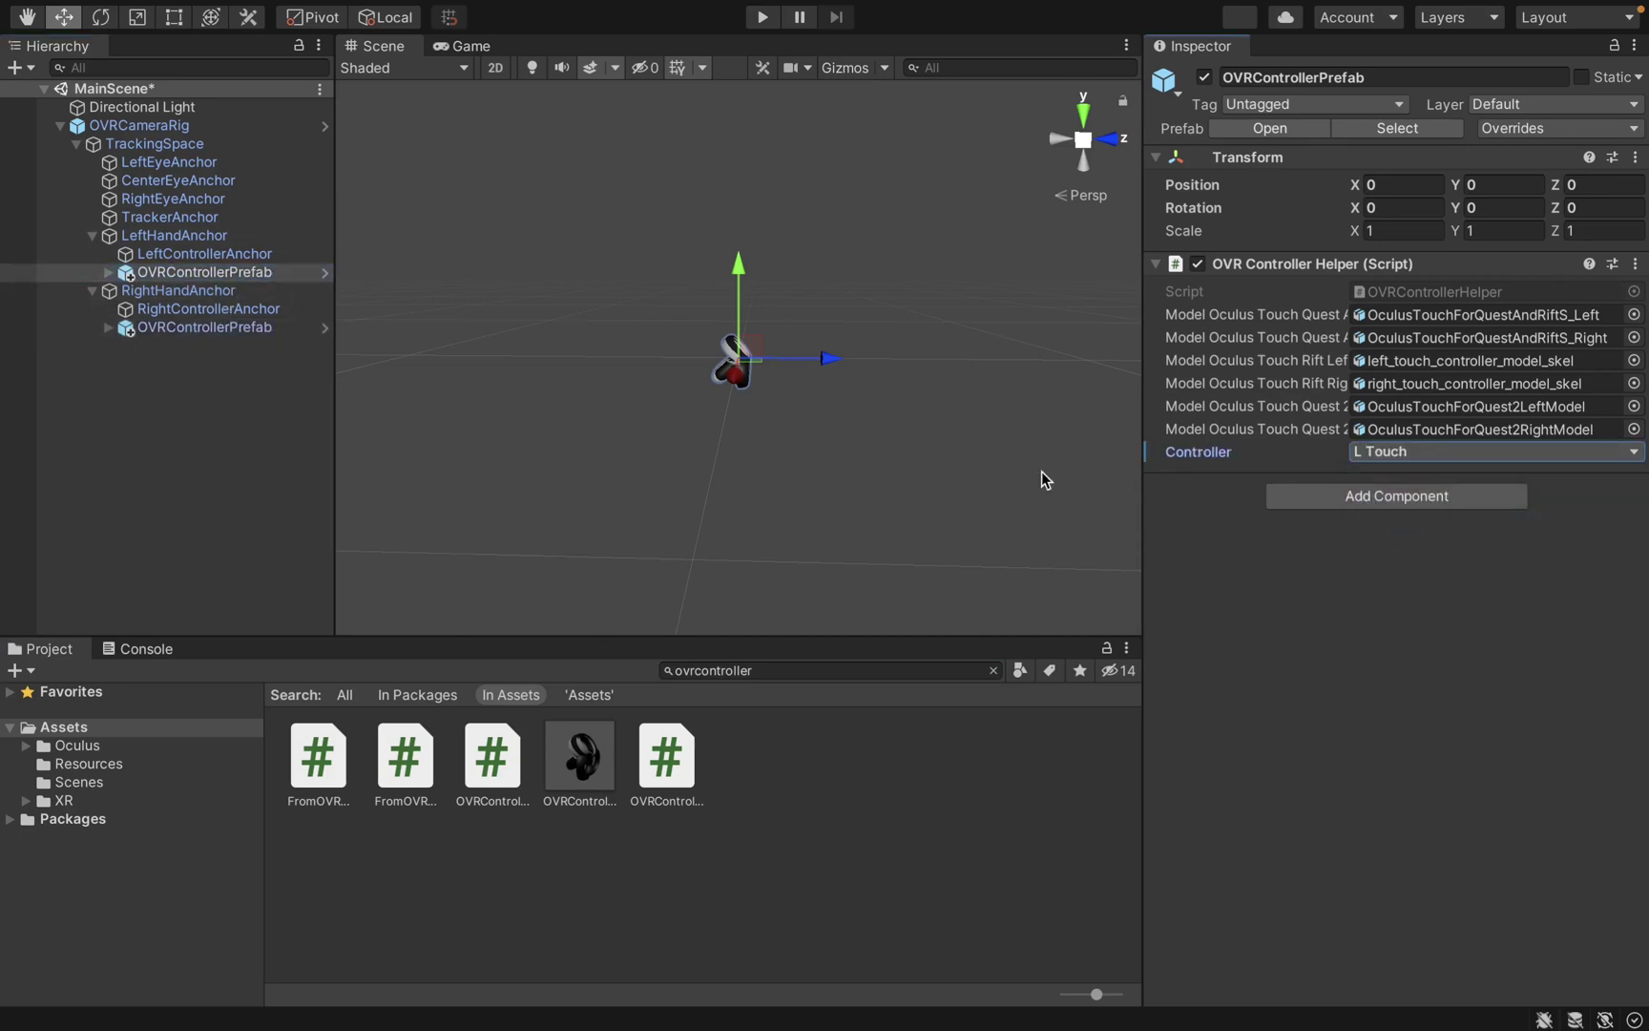
click(277, 327)
click(1402, 458)
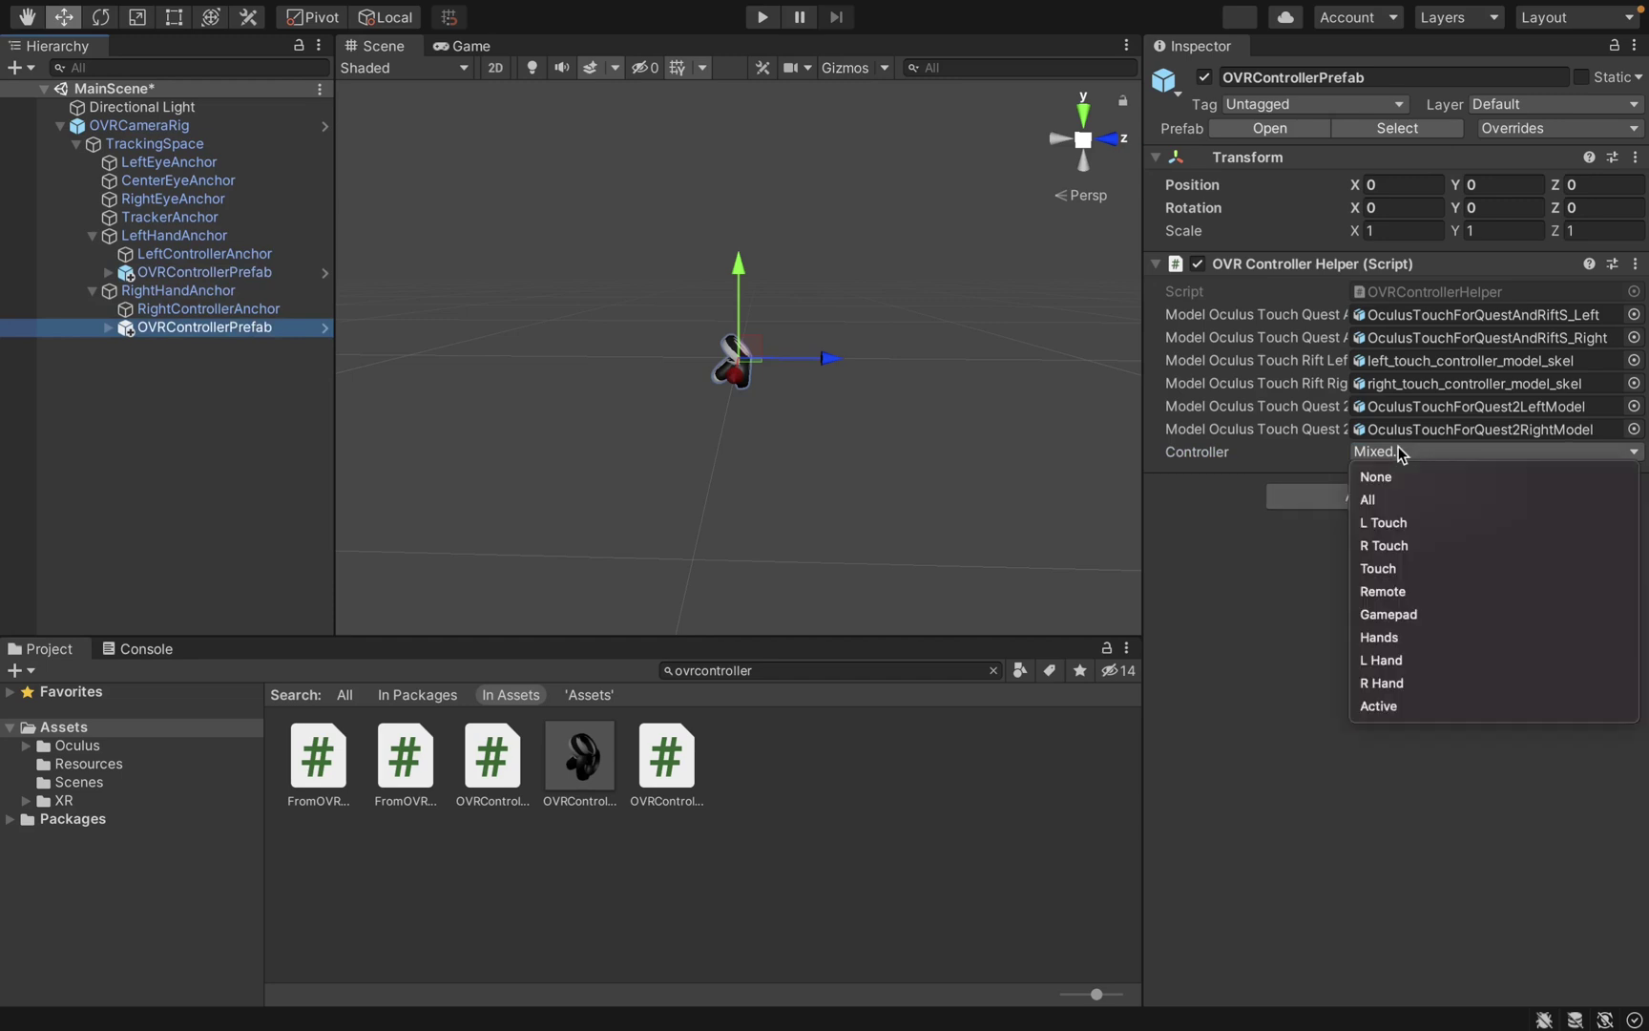
click(1396, 544)
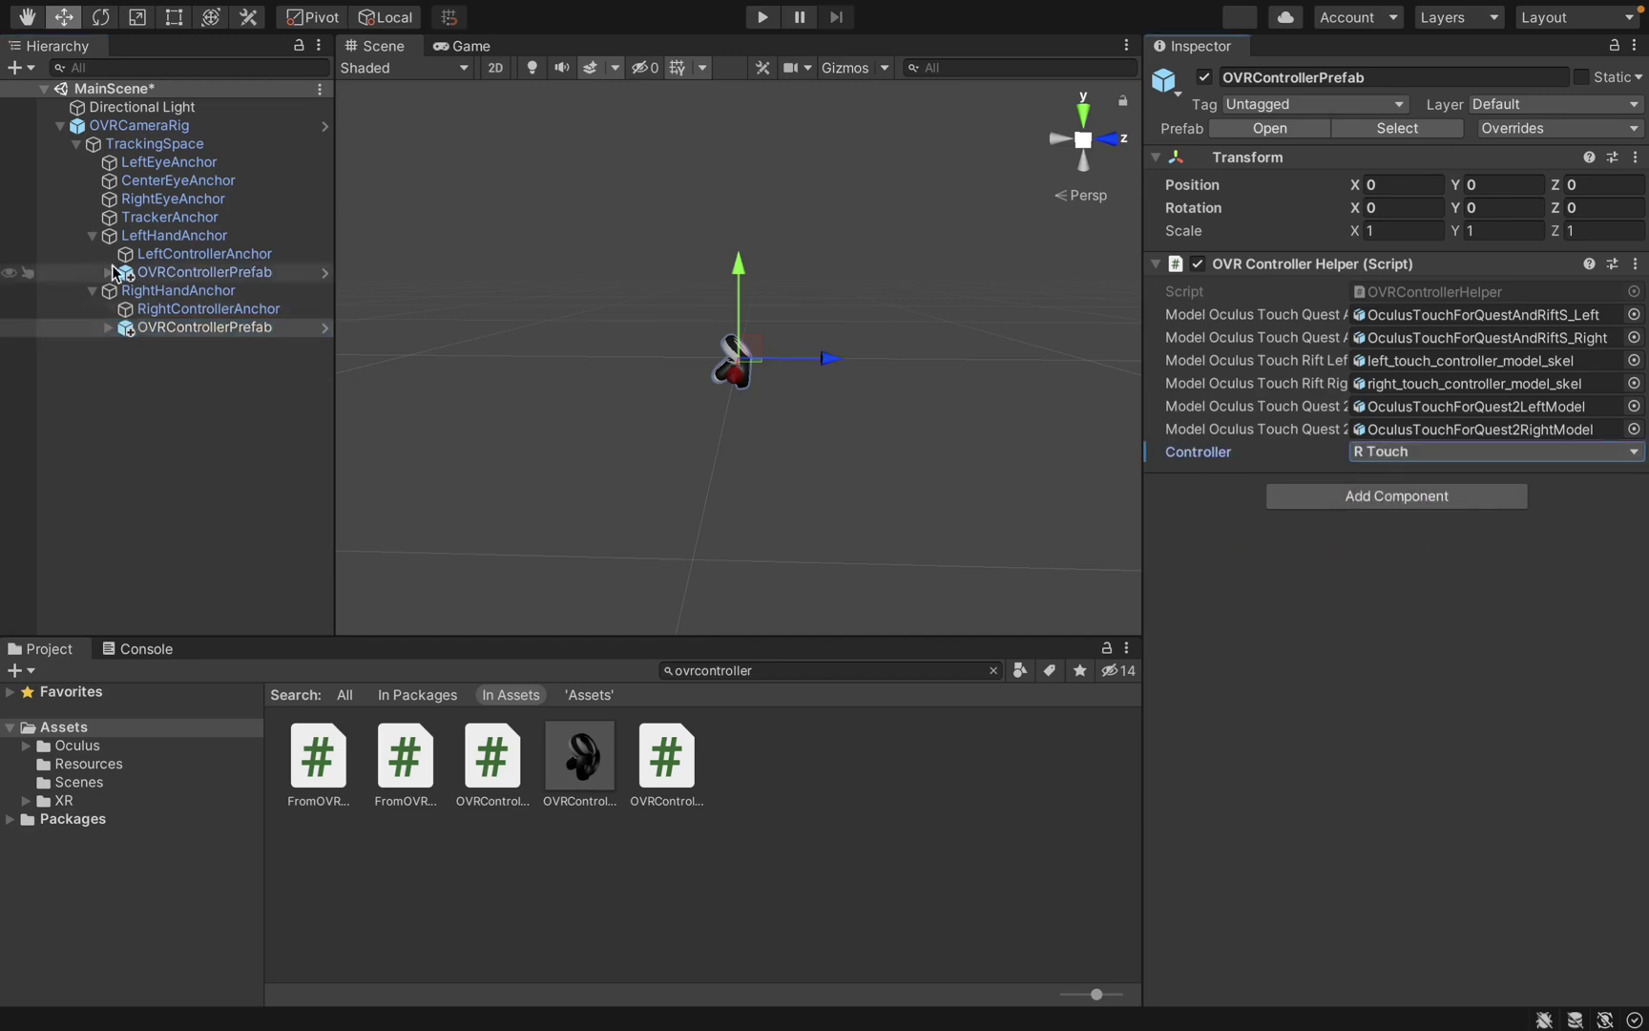
click(60, 126)
Step: Clear the Hierarchy selection
click(236, 336)
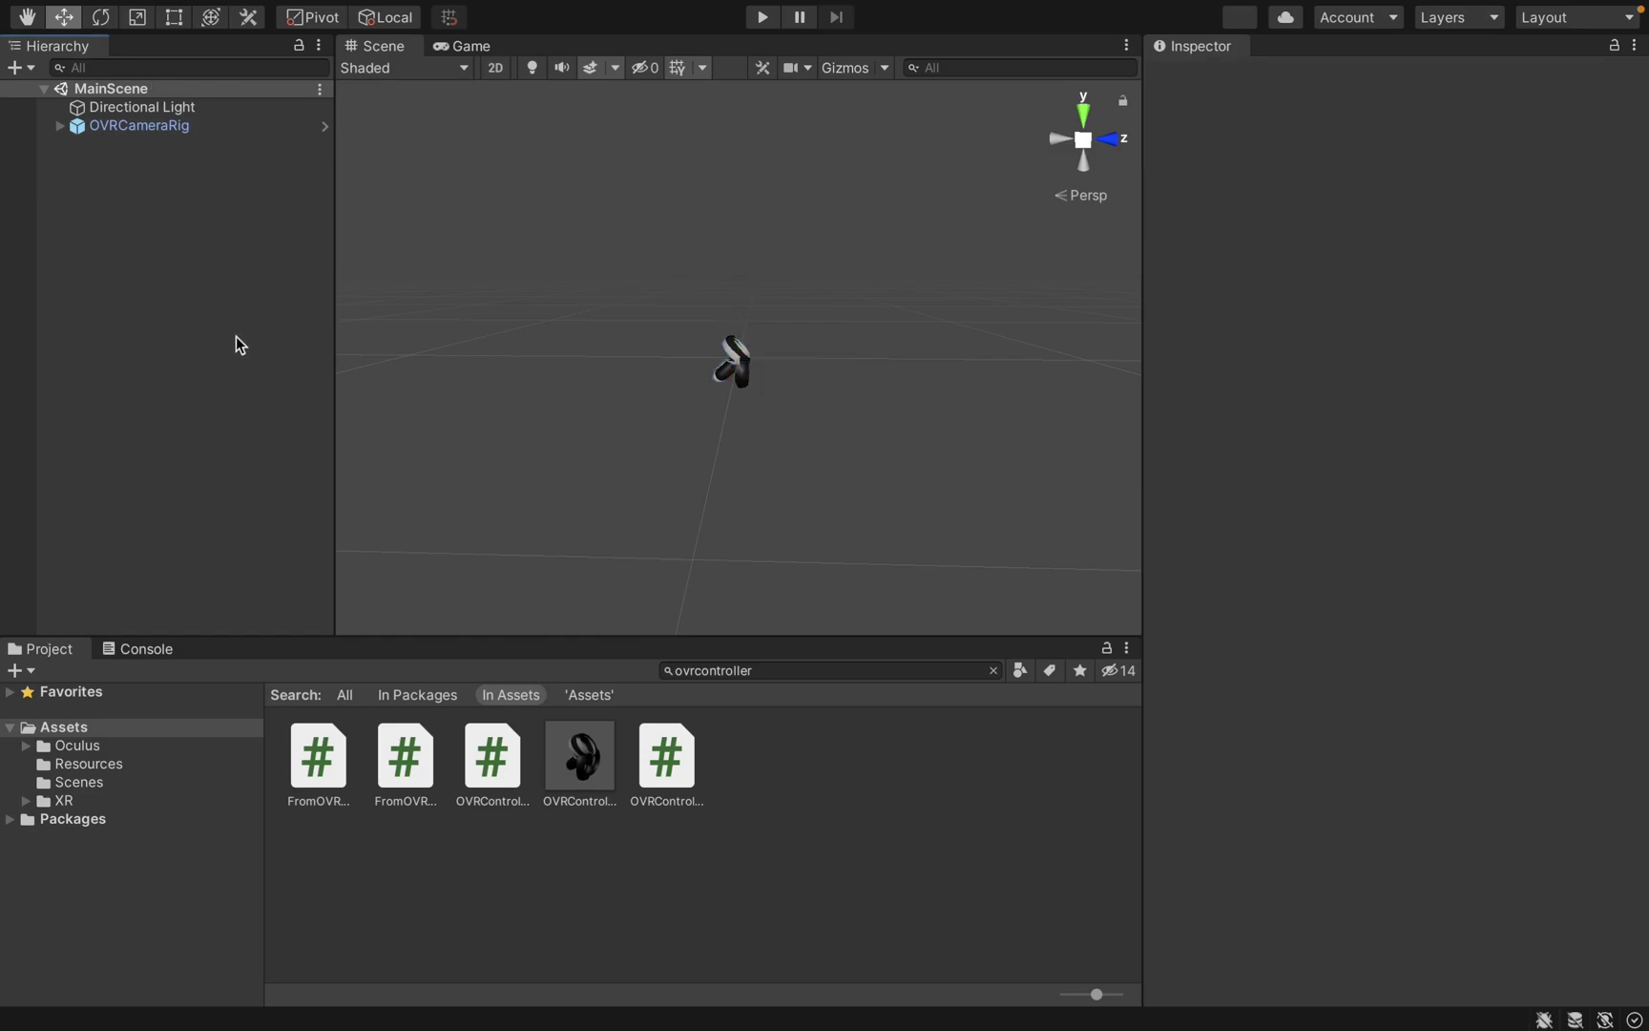